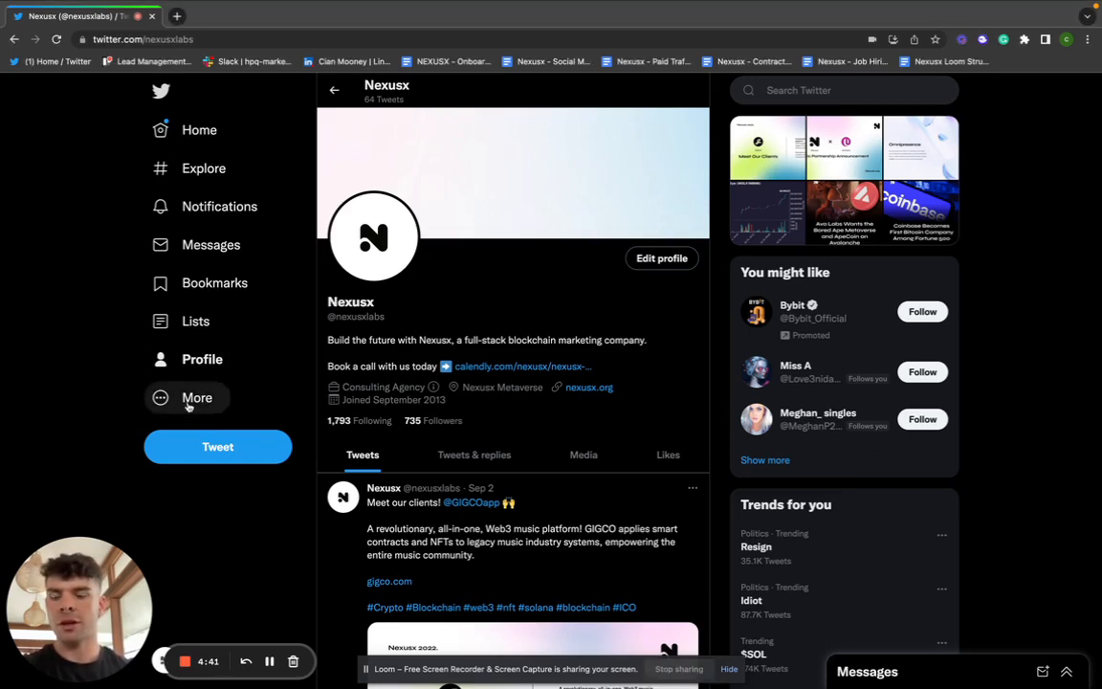
Open Twitter Ads from the Nexusx profile and start a new campaign with the Followers objective
{"action": "left_click", "coordinate": [189, 400]}
{"action": "left_click", "coordinate": [216, 258]}
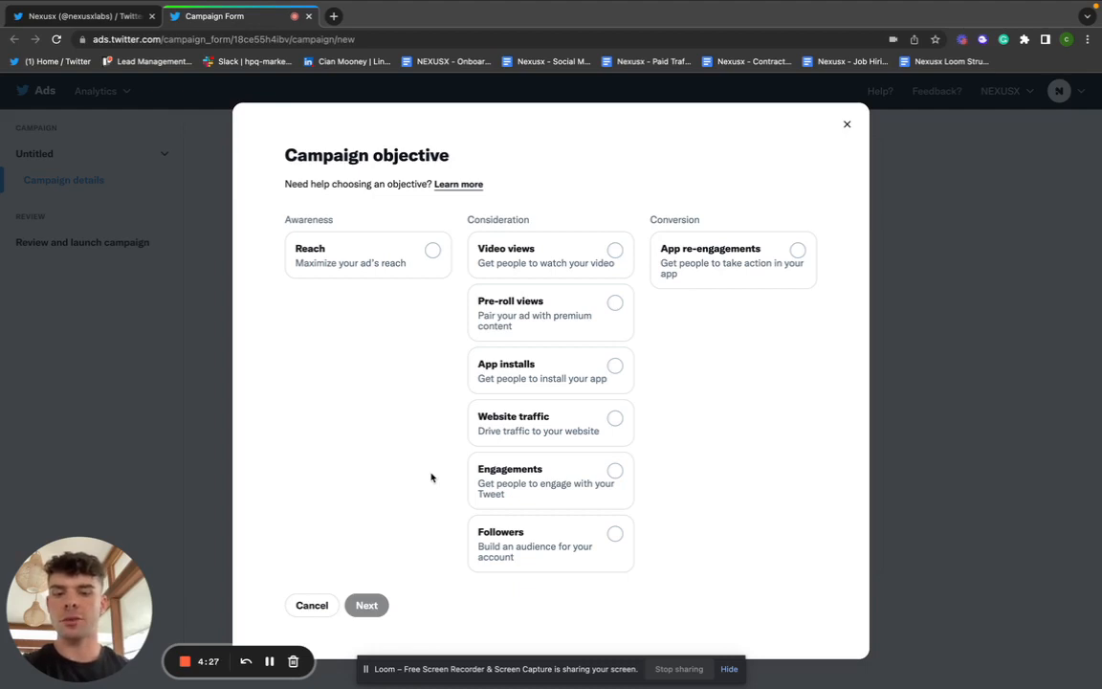
{"action": "left_click", "coordinate": [529, 555]}
{"action": "left_click", "coordinate": [366, 604]}
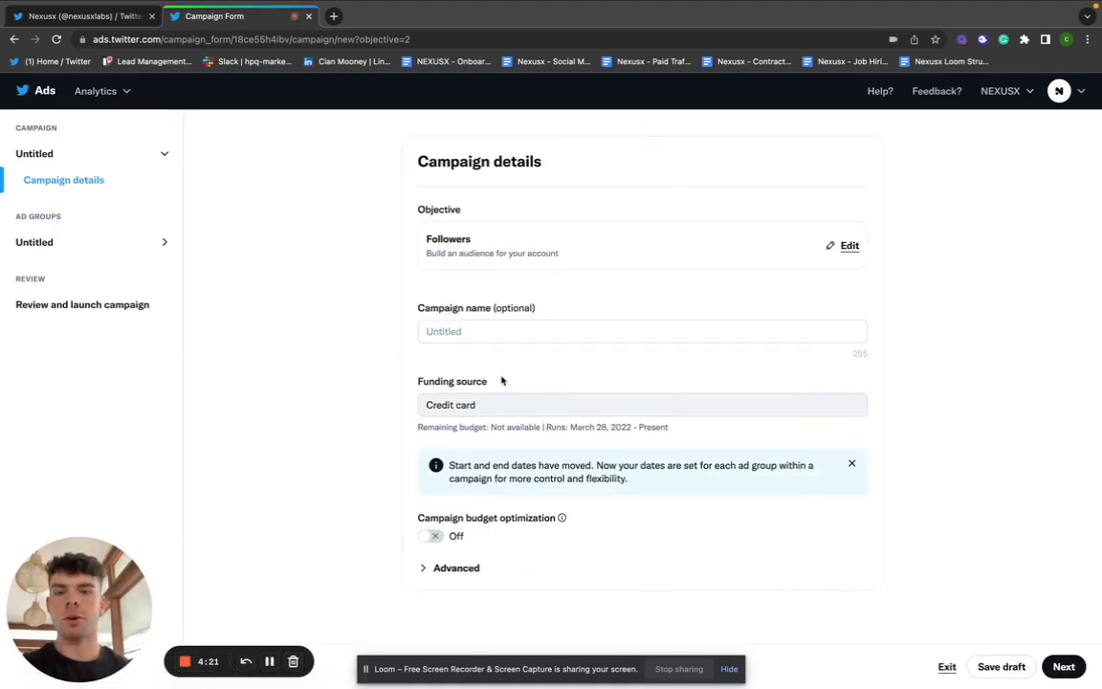
Name the campaign "Nexusx | Followers |"
{"action": "left_click", "coordinate": [483, 331]}
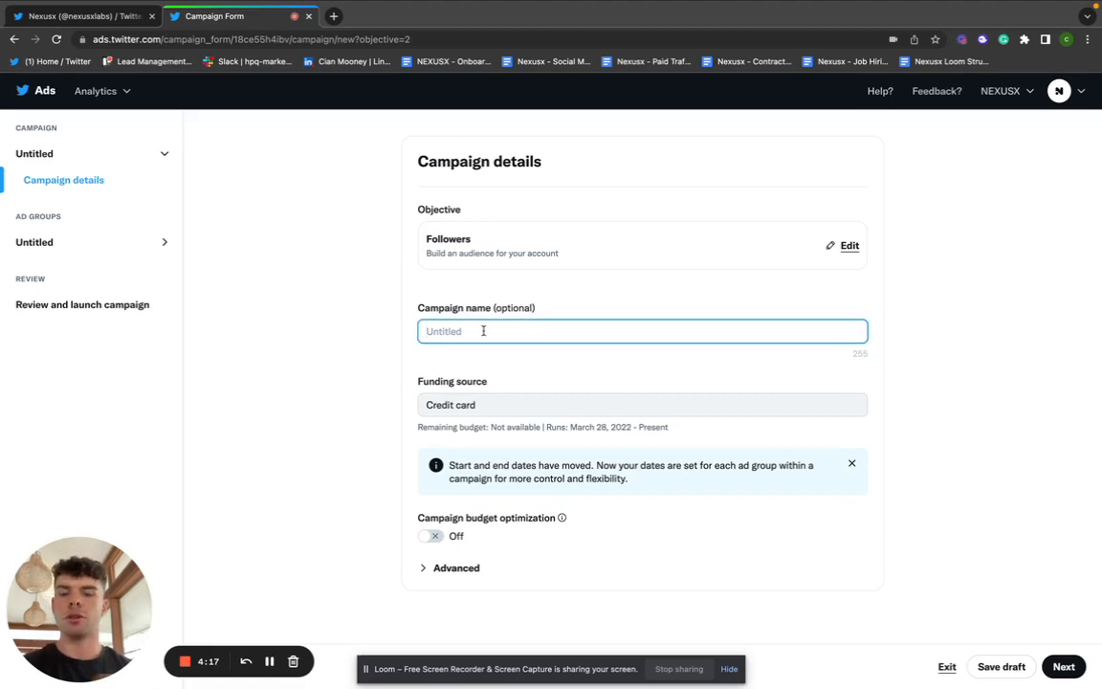
{"action": "type", "text": "Nexusx |"}
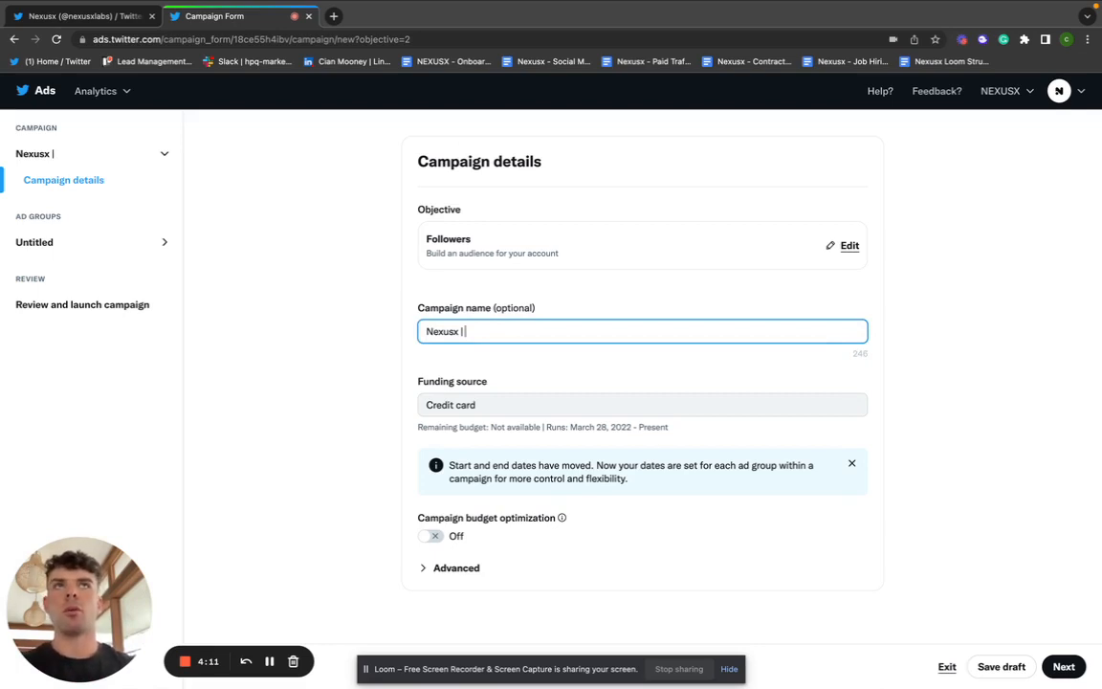
{"action": "type", "text": "F"}
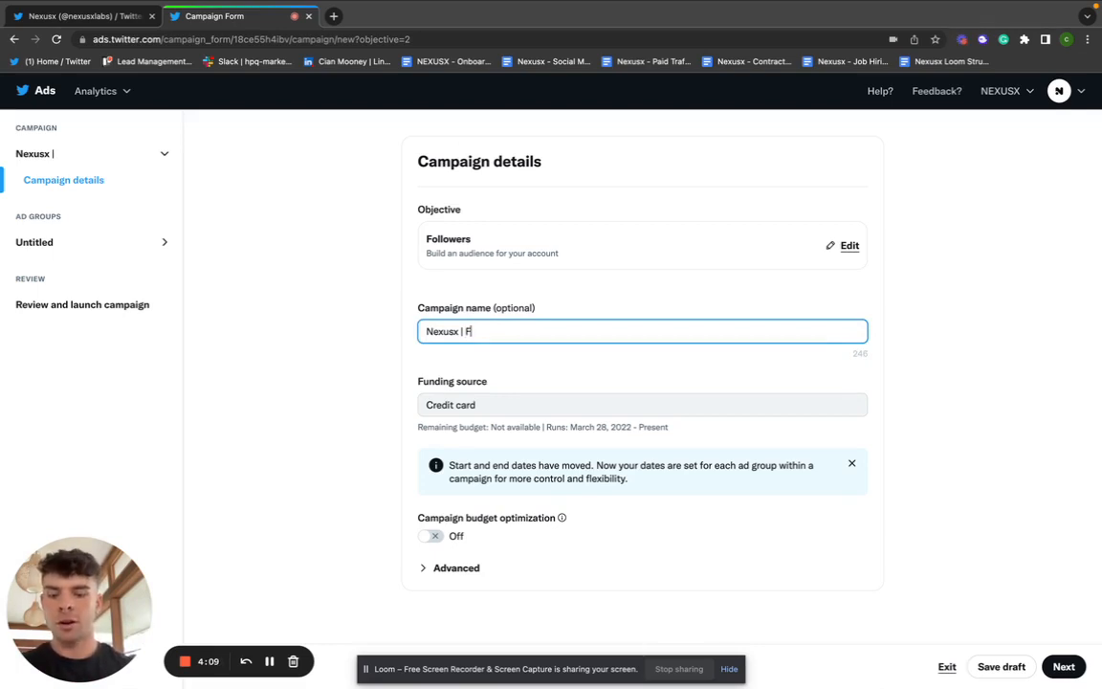
{"action": "type", "text": "ollowers |"}
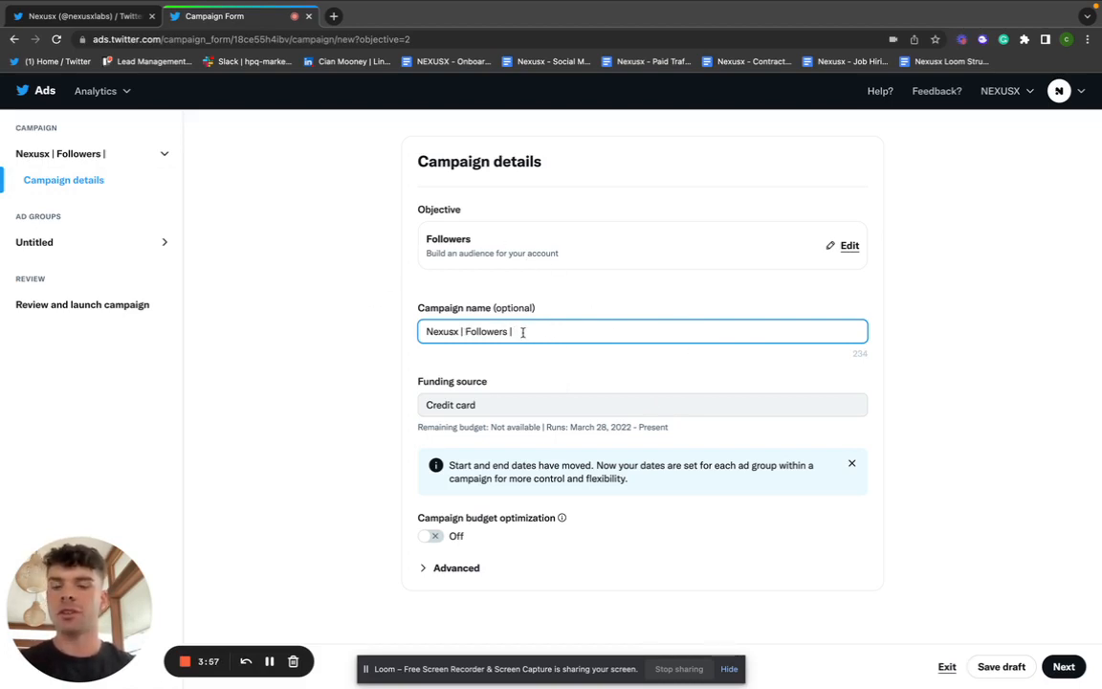
Open the untitled ad group's details and set its daily budget to 50 EUR
{"action": "left_click", "coordinate": [111, 242]}
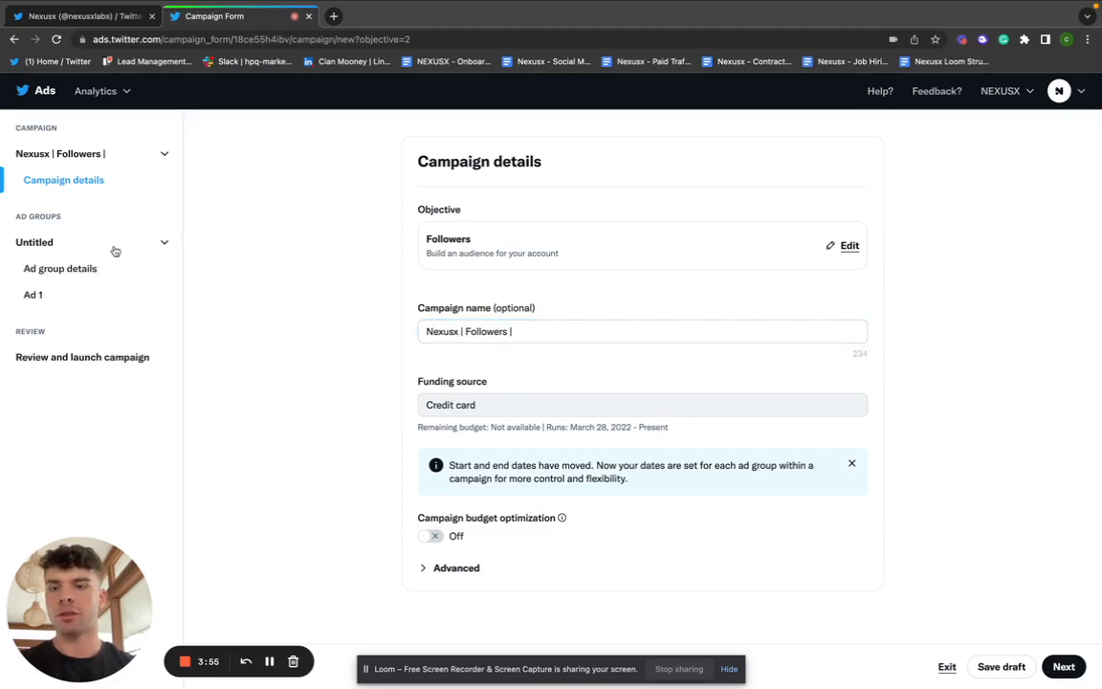
{"action": "left_click", "coordinate": [107, 267]}
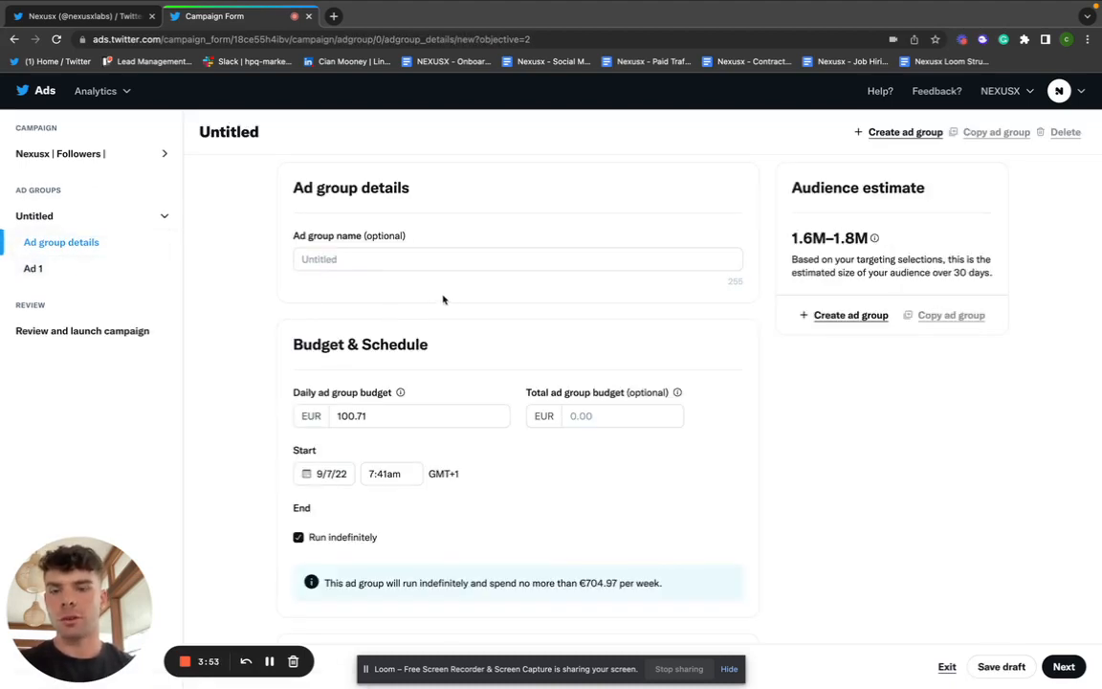
{"action": "scroll", "coordinate": [443, 299], "scroll_direction": "down", "scroll_amount": 1}
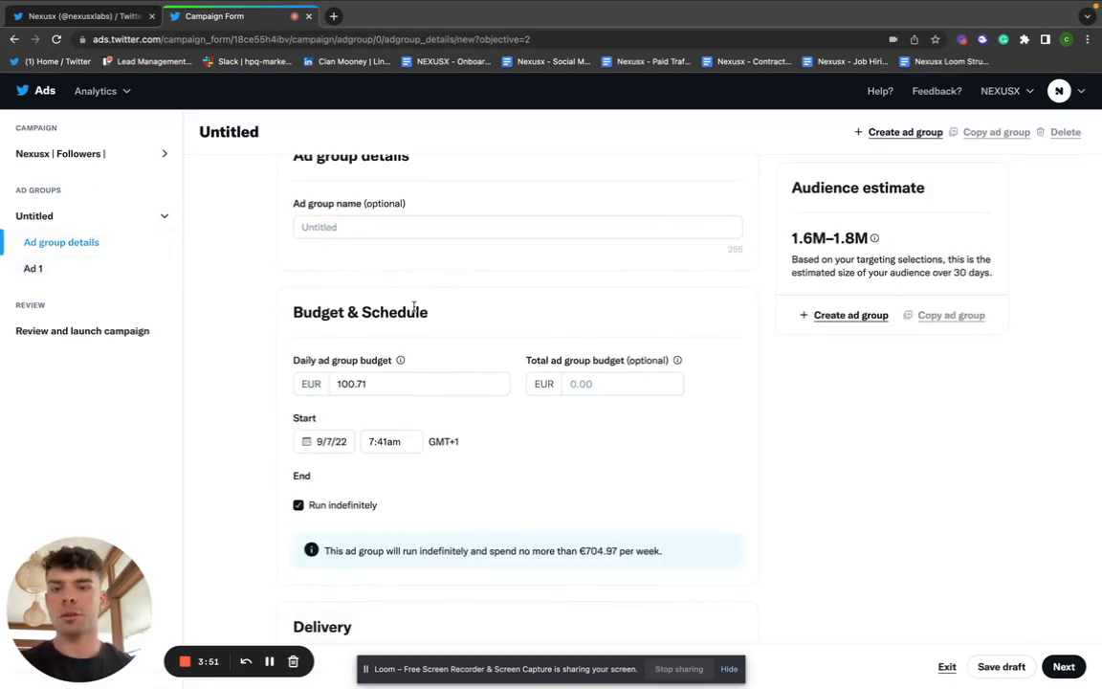
{"action": "scroll", "coordinate": [414, 306], "scroll_direction": "down", "scroll_amount": 1}
{"action": "scroll", "coordinate": [413, 311], "scroll_direction": "up", "scroll_amount": 1}
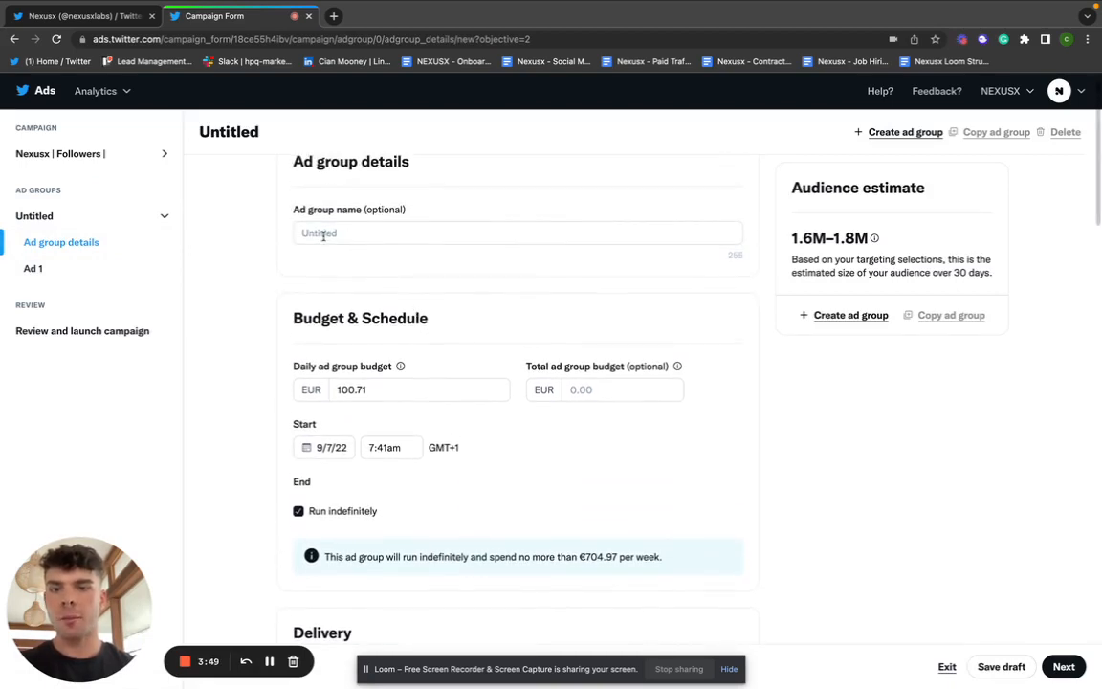
{"action": "scroll", "coordinate": [379, 349], "scroll_direction": "down", "scroll_amount": 1}
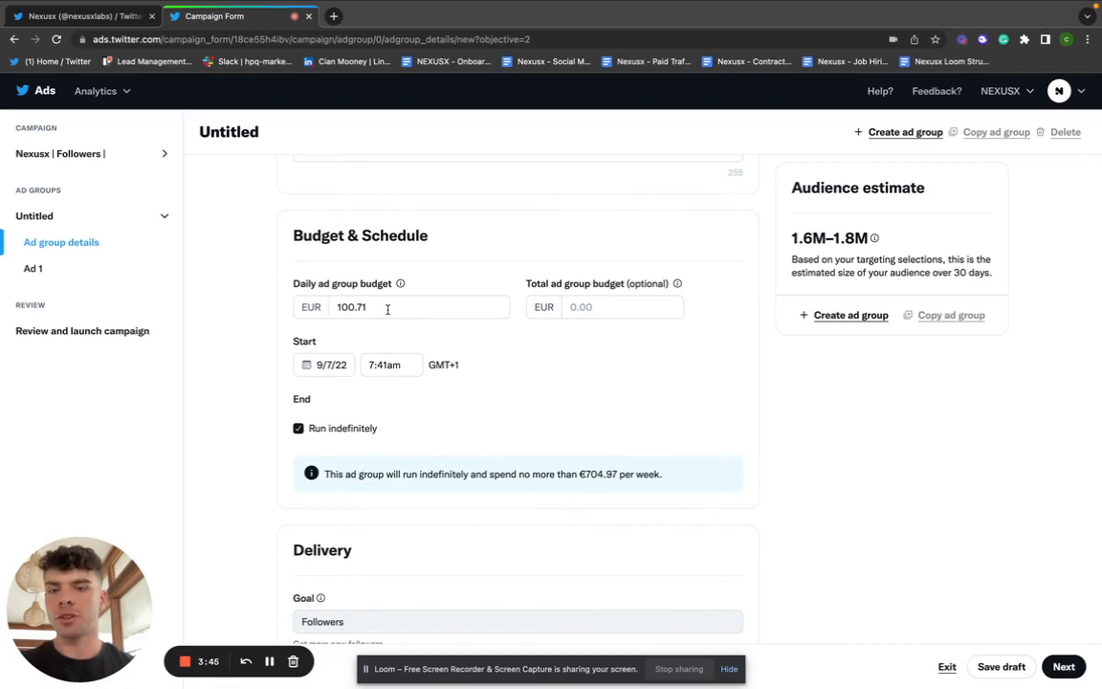
{"action": "left_click", "coordinate": [387, 308]}
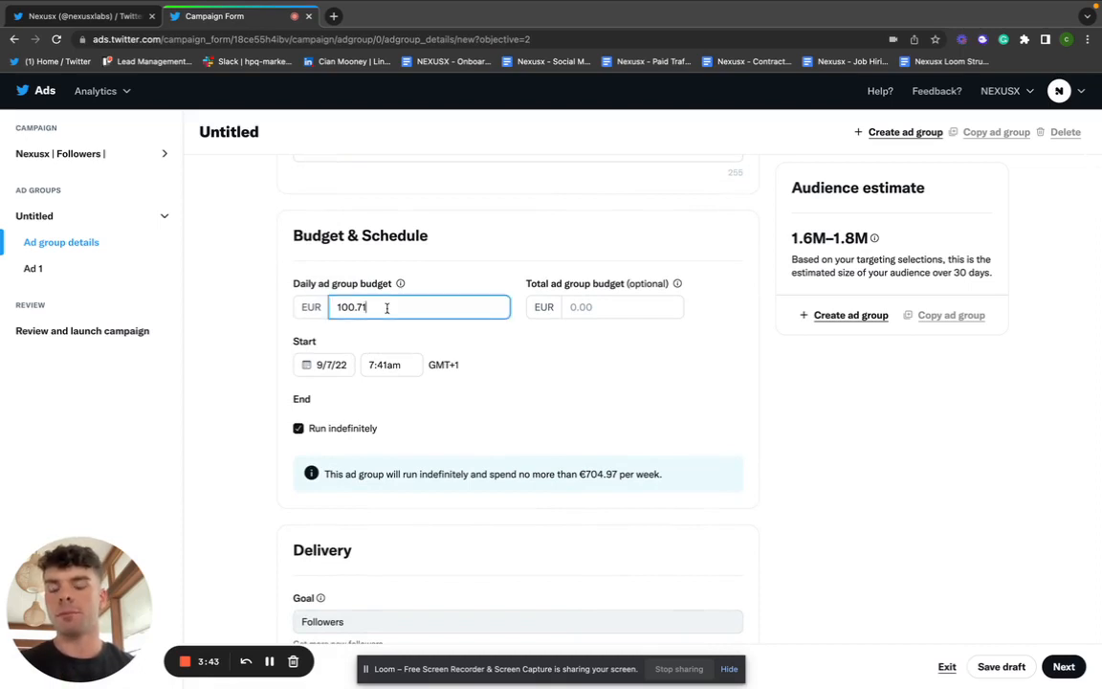
{"action": "key", "text": "BackSpace"}
{"action": "key", "text": "BackSpace"}
{"action": "key", "text": "BackSpace"}
{"action": "key", "text": "BackSpace"}
{"action": "key", "text": "BackSpace"}
{"action": "key", "text": "BackSpace"}
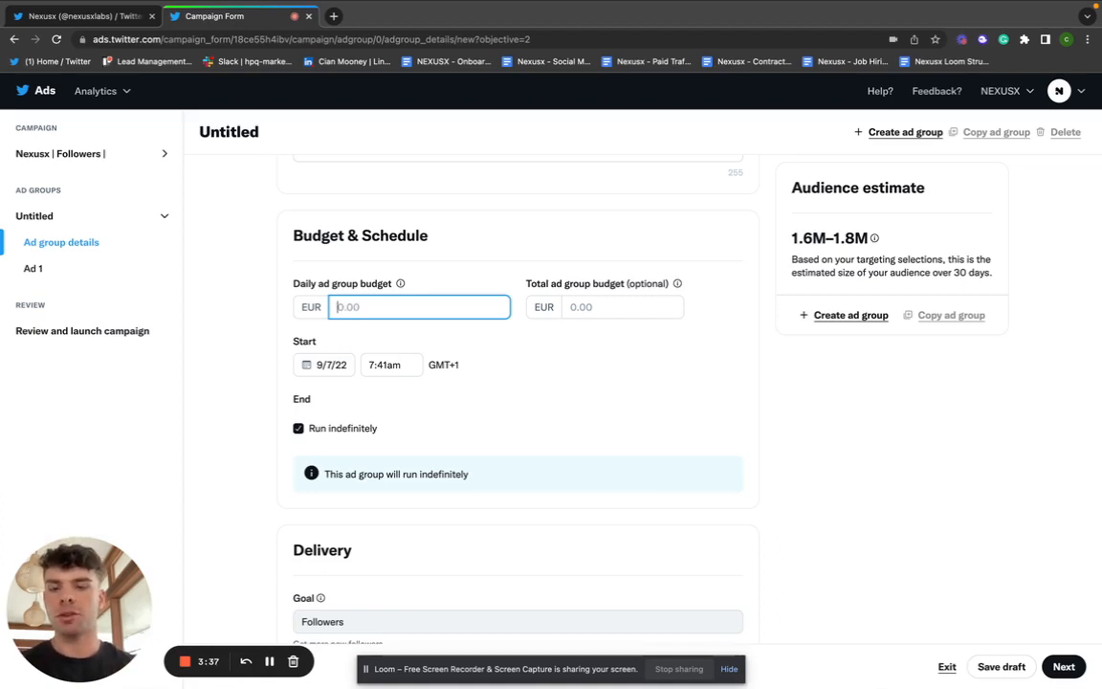
{"action": "type", "text": "50"}
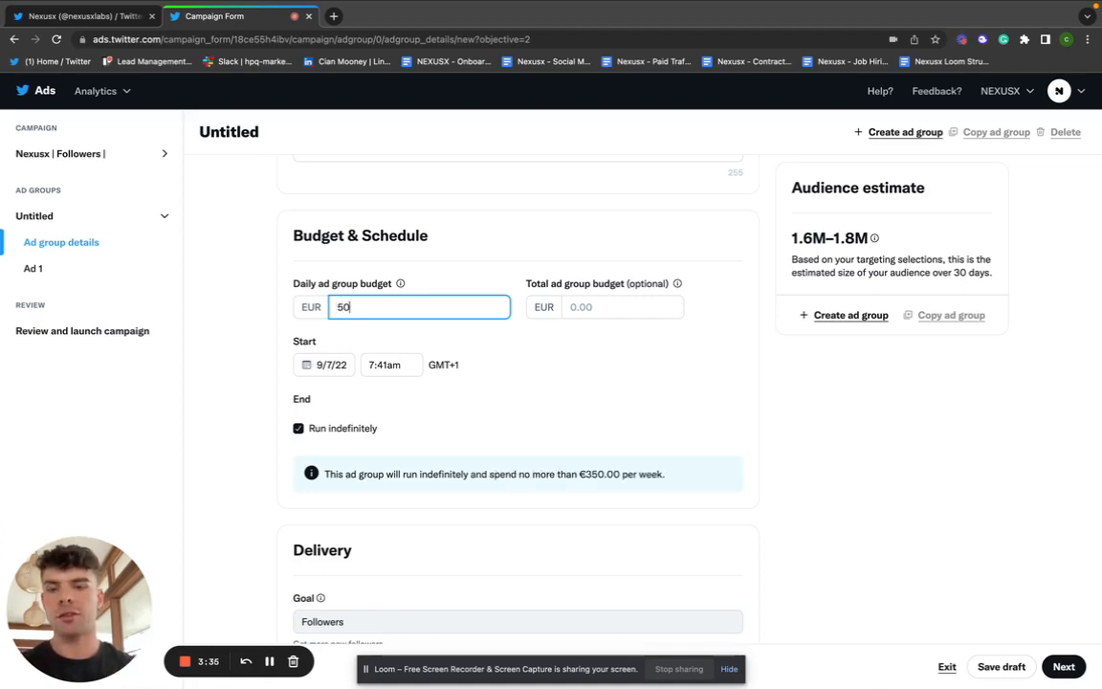
{"action": "left_click", "coordinate": [227, 355]}
Set the ad group's start time to 9:00am
{"action": "scroll", "coordinate": [519, 465], "scroll_direction": "down", "scroll_amount": 3}
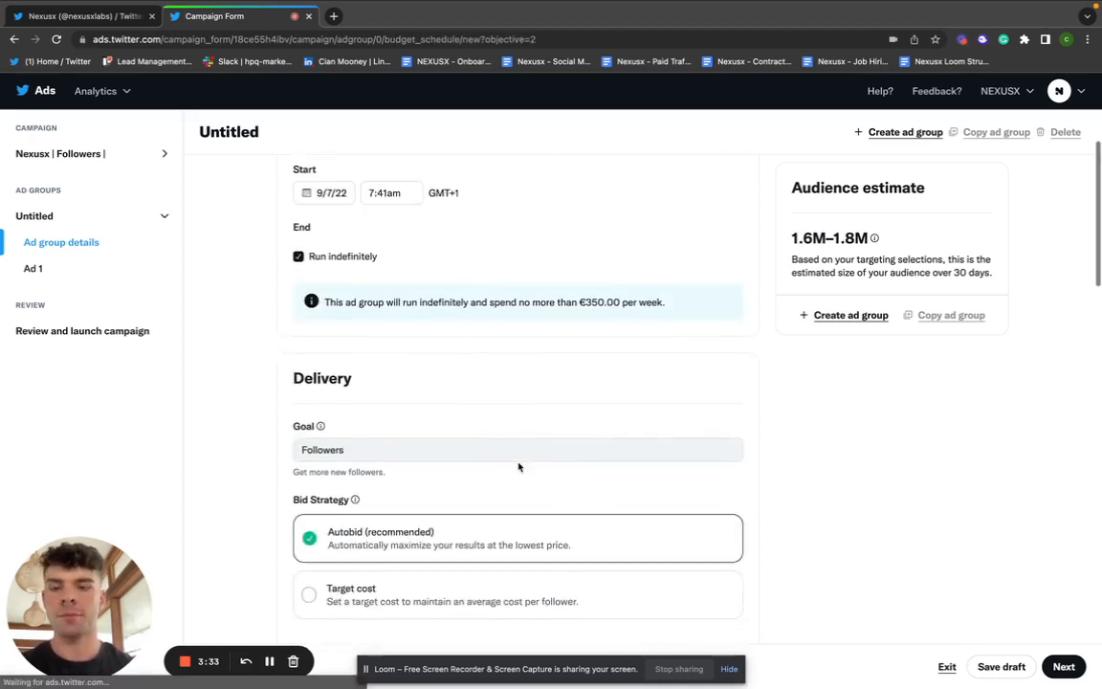
{"action": "left_click", "coordinate": [375, 193]}
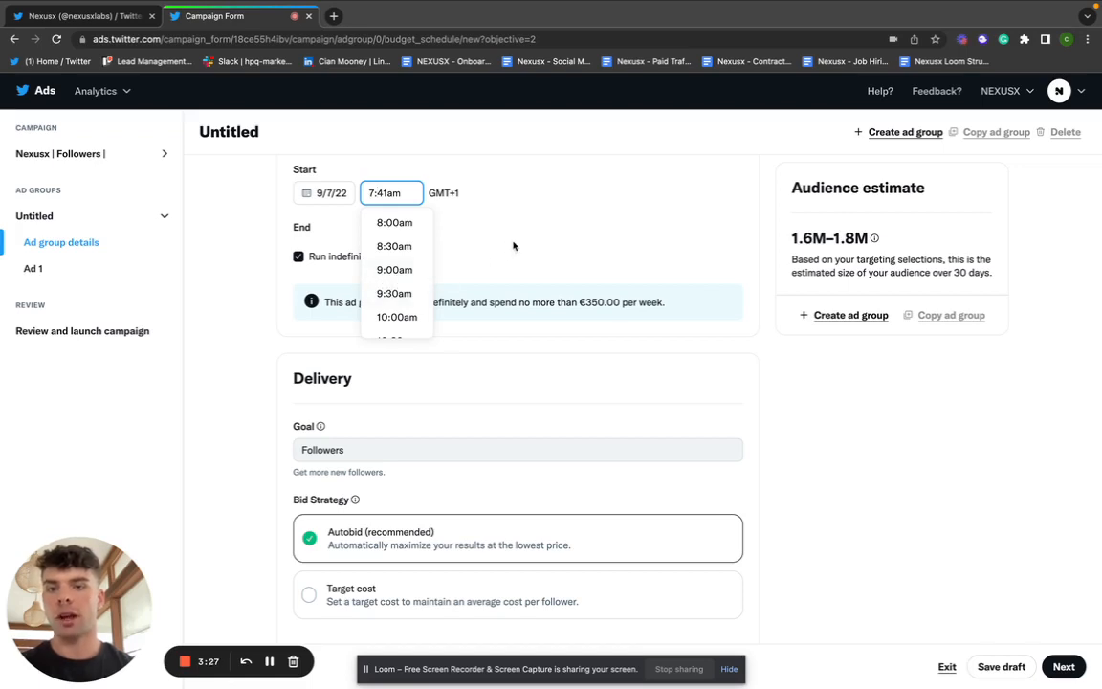
{"action": "left_click", "coordinate": [460, 220]}
{"action": "scroll", "coordinate": [451, 220], "scroll_direction": "up", "scroll_amount": 1}
{"action": "scroll", "coordinate": [421, 239], "scroll_direction": "up", "scroll_amount": 1}
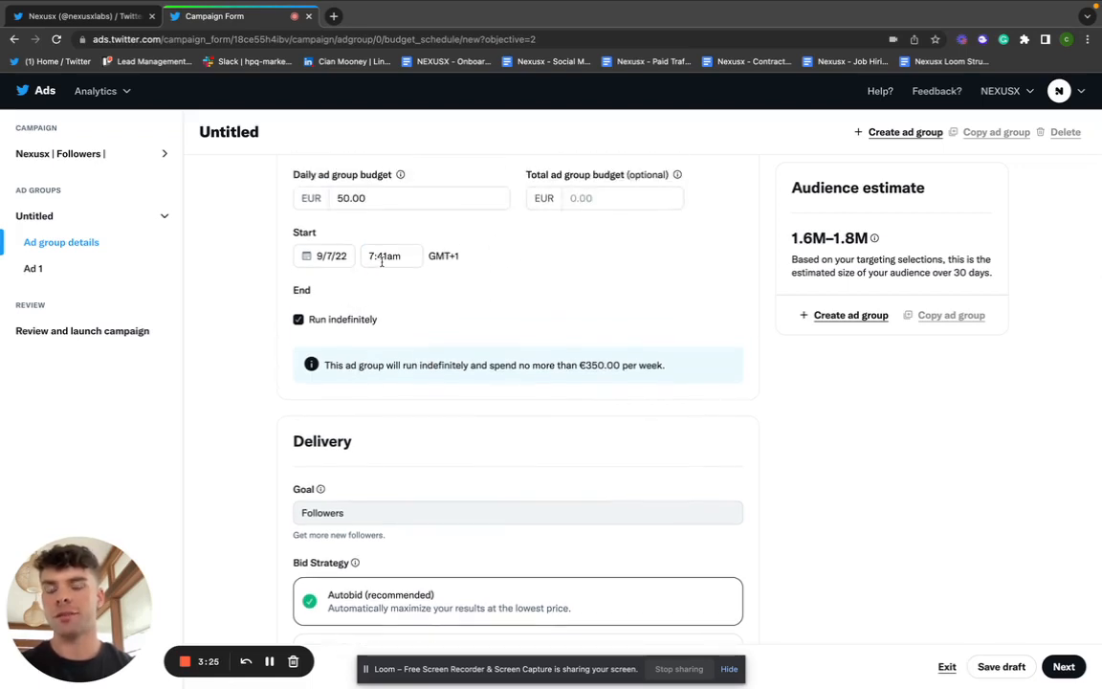
{"action": "left_click", "coordinate": [384, 258]}
{"action": "left_click", "coordinate": [396, 335]}
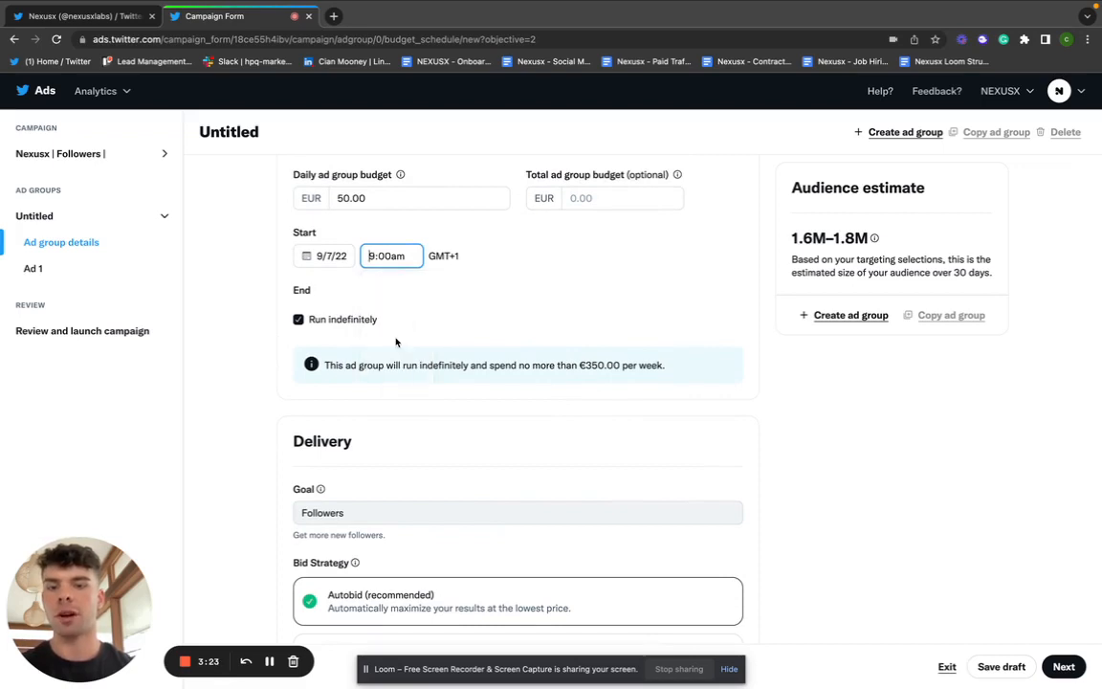
{"action": "left_click", "coordinate": [542, 276]}
Change the bid strategy to Target cost with an average cost per follower of 0.30 EUR
{"action": "scroll", "coordinate": [542, 277], "scroll_direction": "down", "scroll_amount": 5}
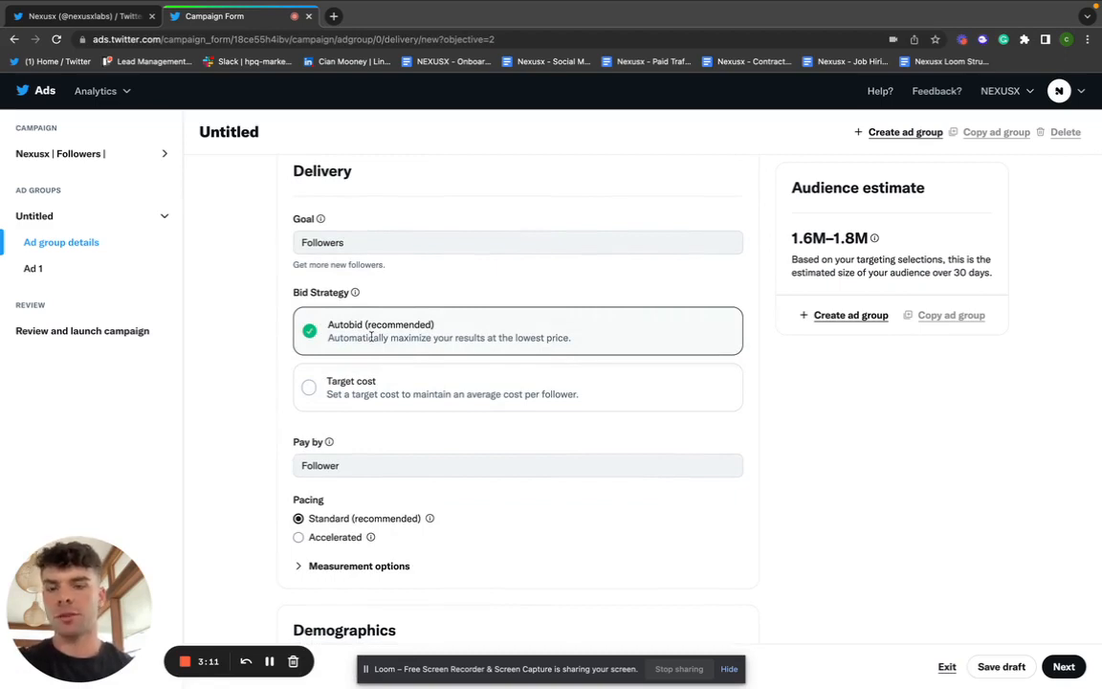
{"action": "left_click", "coordinate": [332, 383]}
{"action": "scroll", "coordinate": [438, 371], "scroll_direction": "down", "scroll_amount": 1}
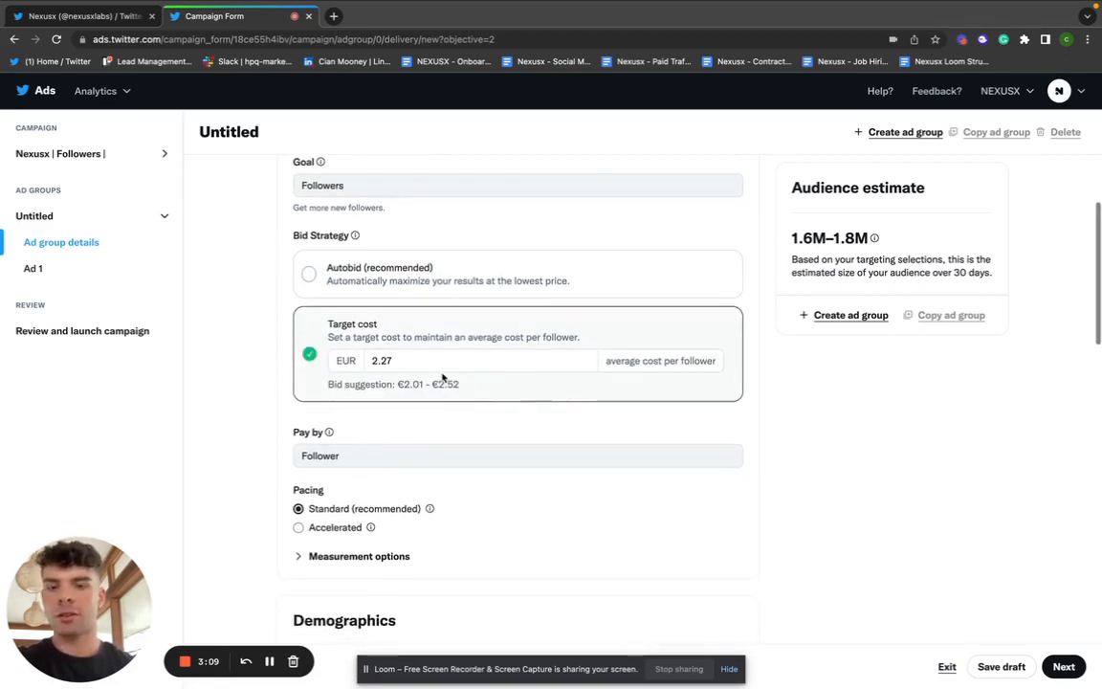
{"action": "double_click", "coordinate": [421, 359]}
{"action": "type", "text": "3"}
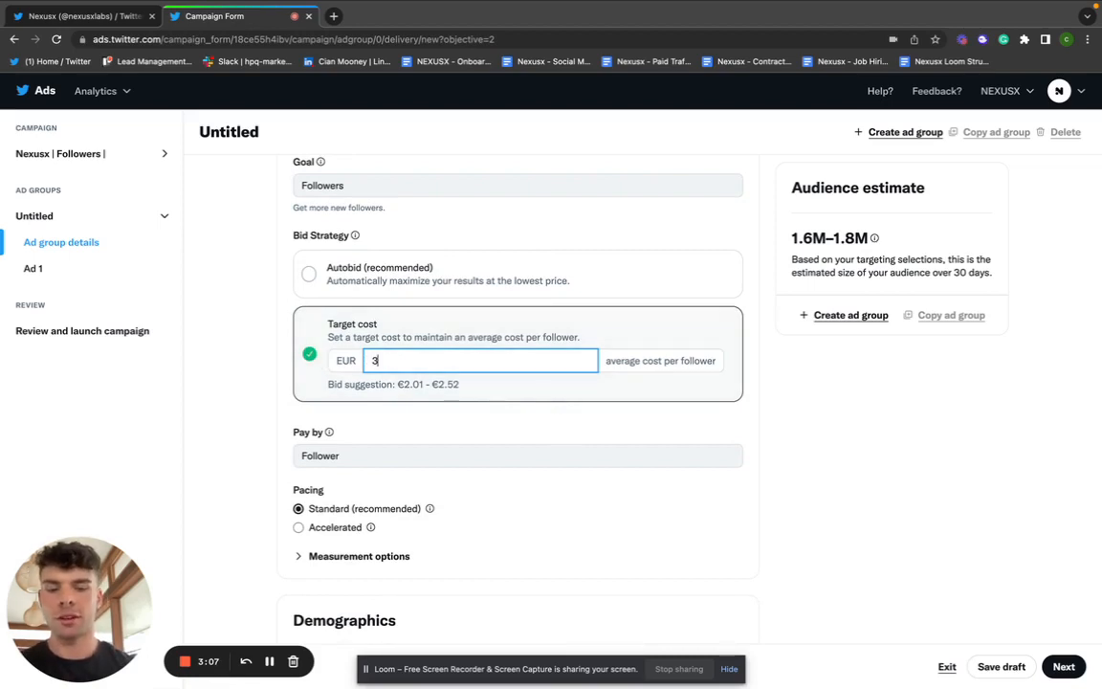
{"action": "key", "text": "BackSpace"}
{"action": "key", "text": "BackSpace"}
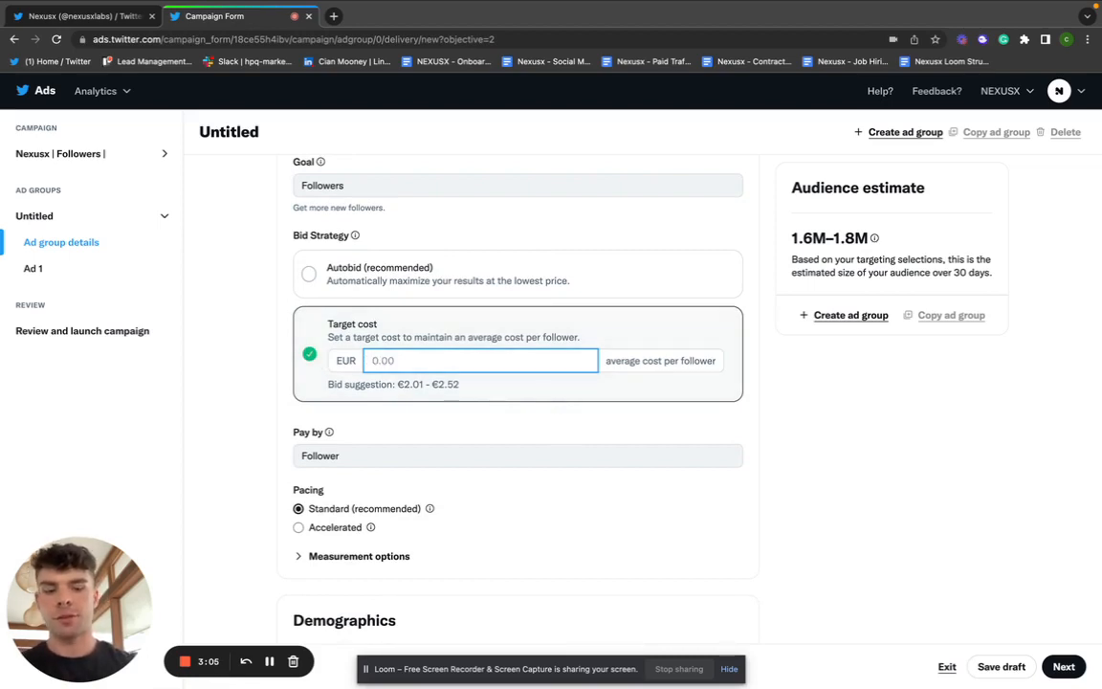
{"action": "type", "text": "0.30"}
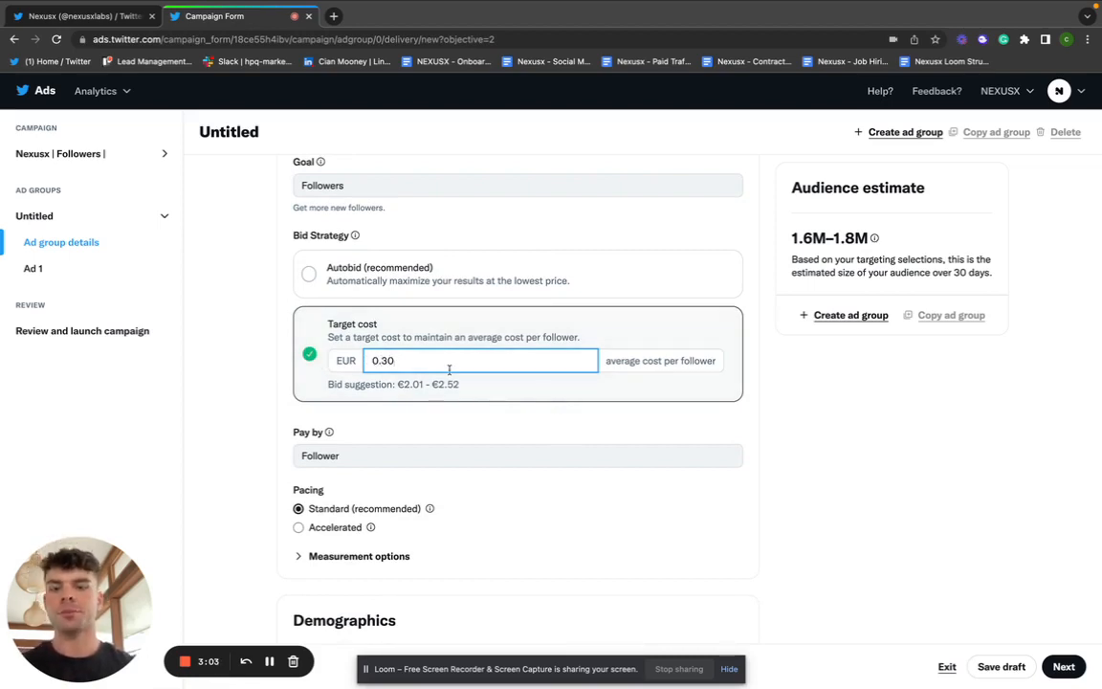
{"action": "left_click", "coordinate": [432, 410]}
Restrict the ad group's gender targeting to men
{"action": "scroll", "coordinate": [432, 412], "scroll_direction": "down", "scroll_amount": 3}
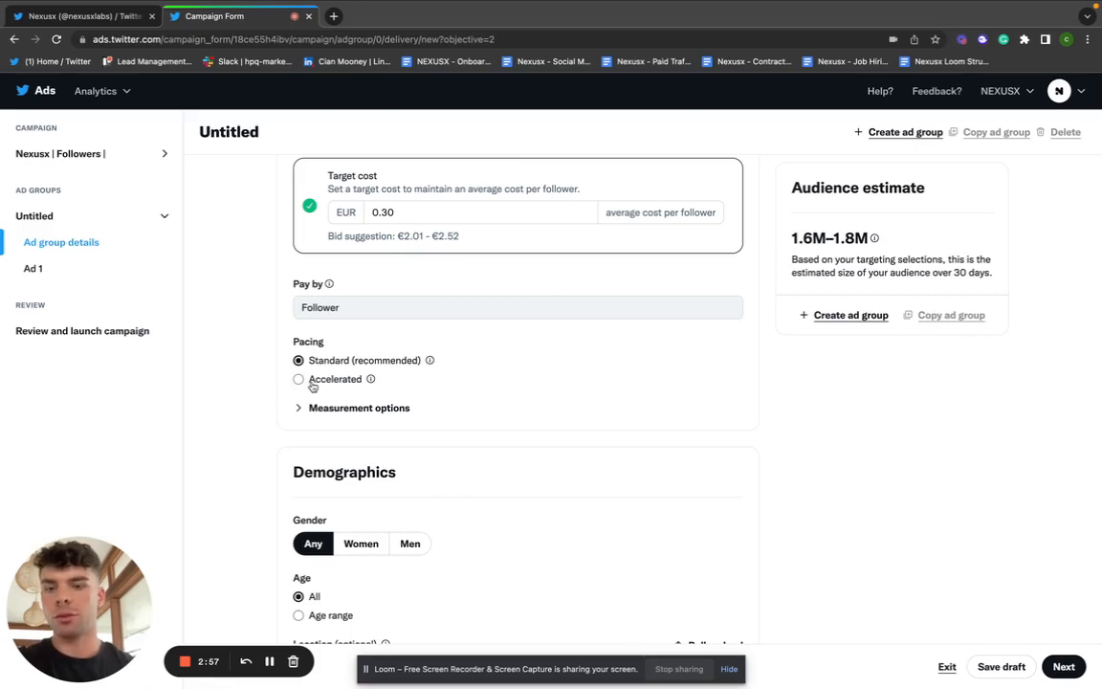
{"action": "scroll", "coordinate": [325, 373], "scroll_direction": "down", "scroll_amount": 1}
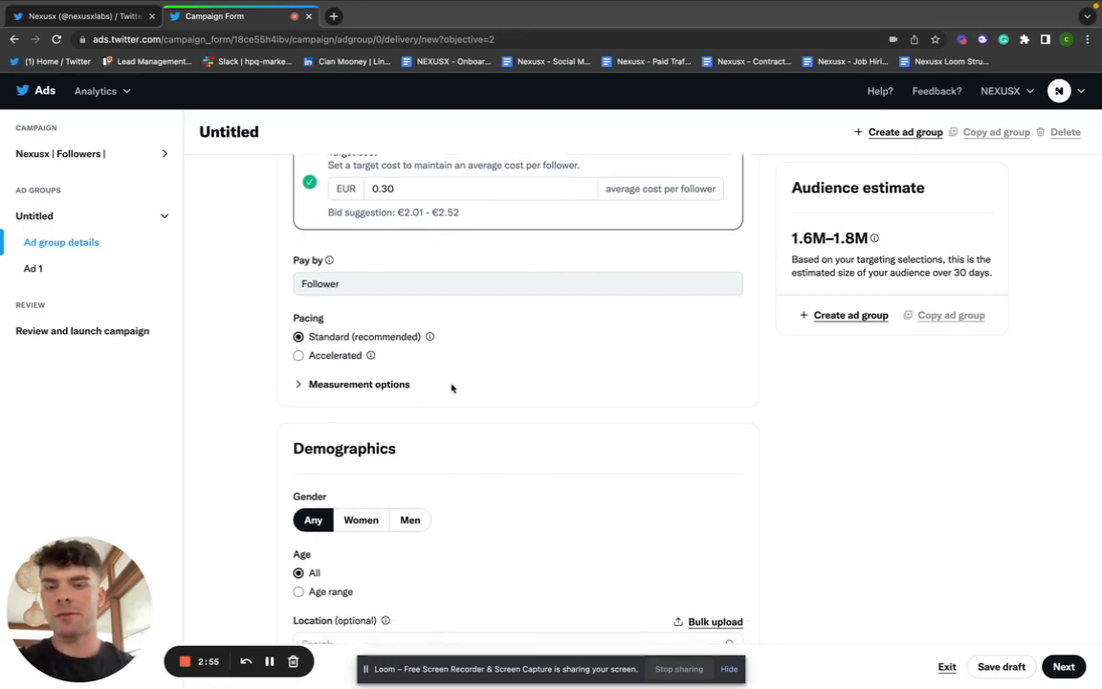
{"action": "scroll", "coordinate": [411, 354], "scroll_direction": "down", "scroll_amount": 1}
{"action": "scroll", "coordinate": [531, 315], "scroll_direction": "down", "scroll_amount": 3}
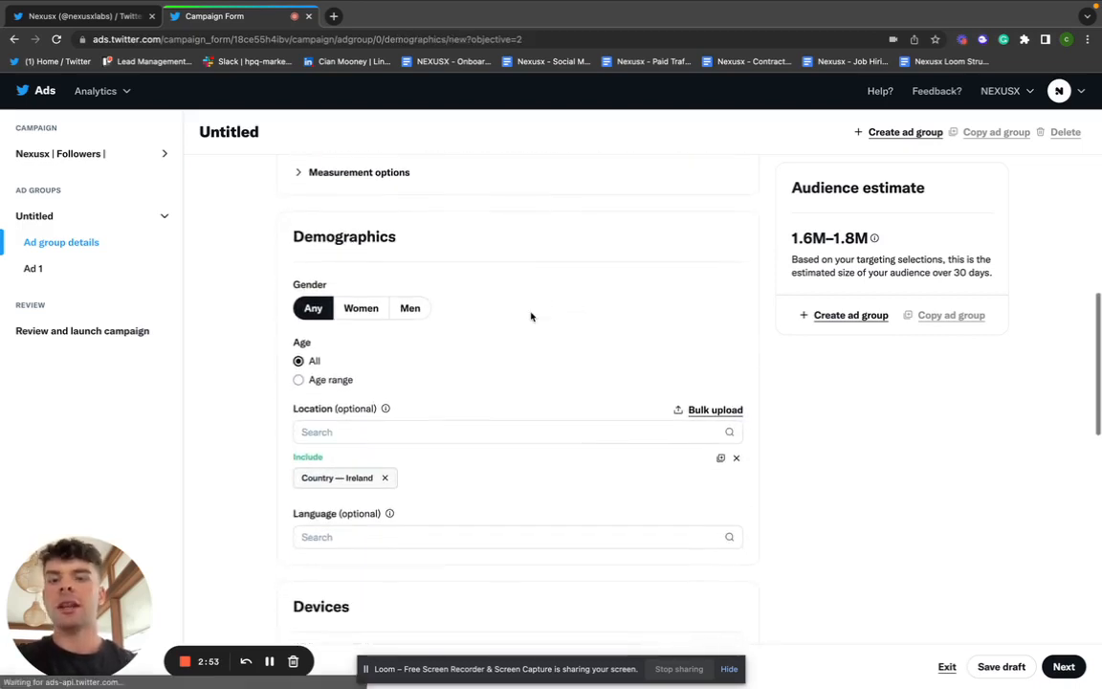
{"action": "scroll", "coordinate": [530, 316], "scroll_direction": "down", "scroll_amount": 1}
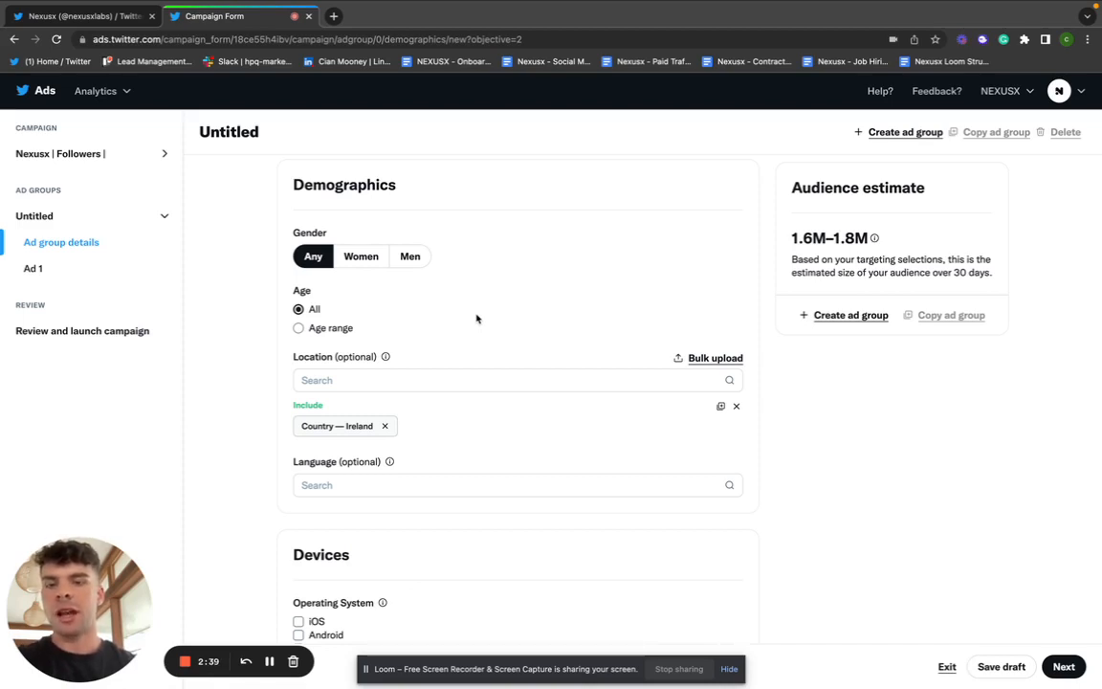
{"action": "left_click", "coordinate": [410, 256]}
Limit the audience to an age range of 21 to 34
{"action": "scroll", "coordinate": [297, 287], "scroll_direction": "down", "scroll_amount": 1}
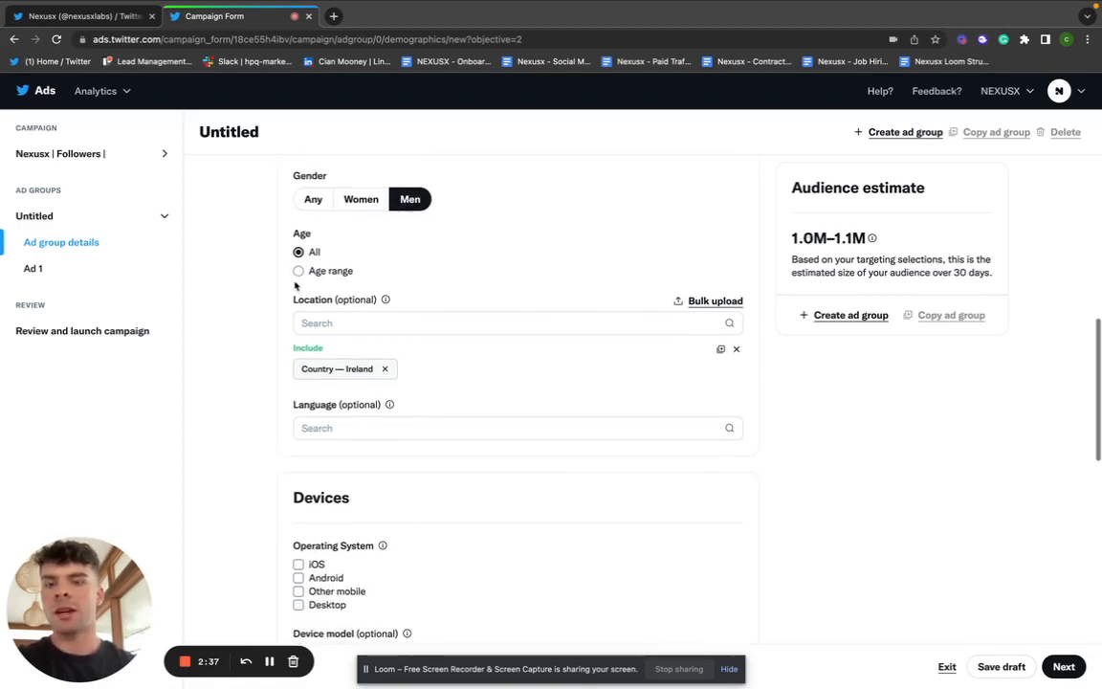
{"action": "left_click", "coordinate": [297, 272]}
{"action": "left_click", "coordinate": [359, 293]}
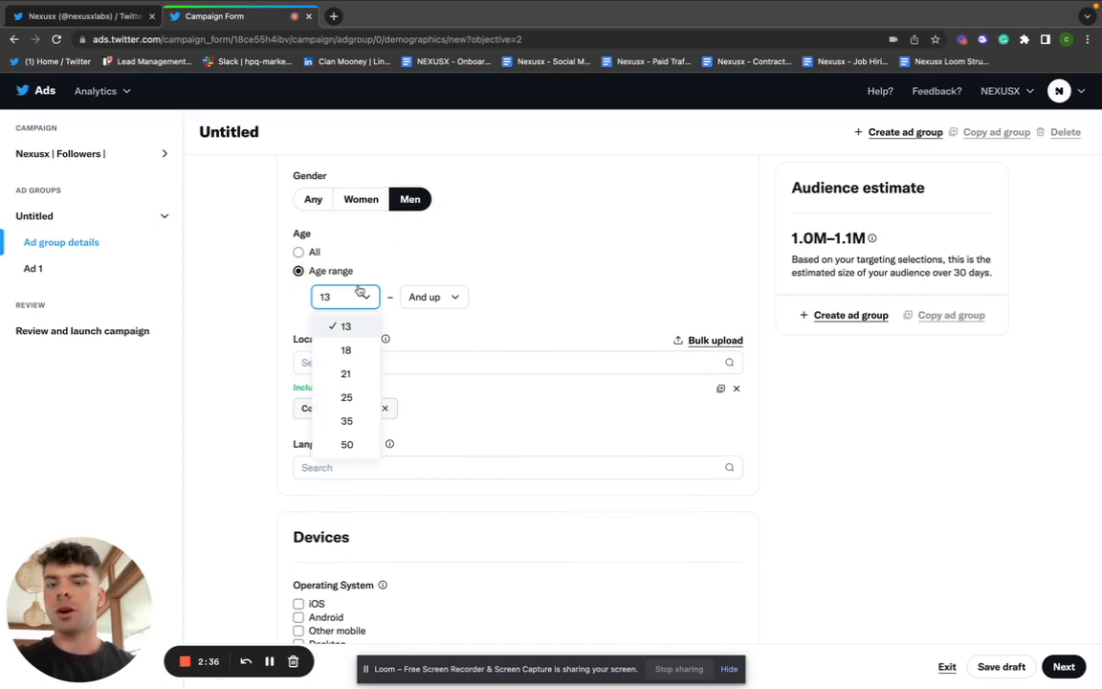
{"action": "left_click", "coordinate": [357, 375]}
{"action": "left_click", "coordinate": [439, 299]}
{"action": "left_click", "coordinate": [440, 328]}
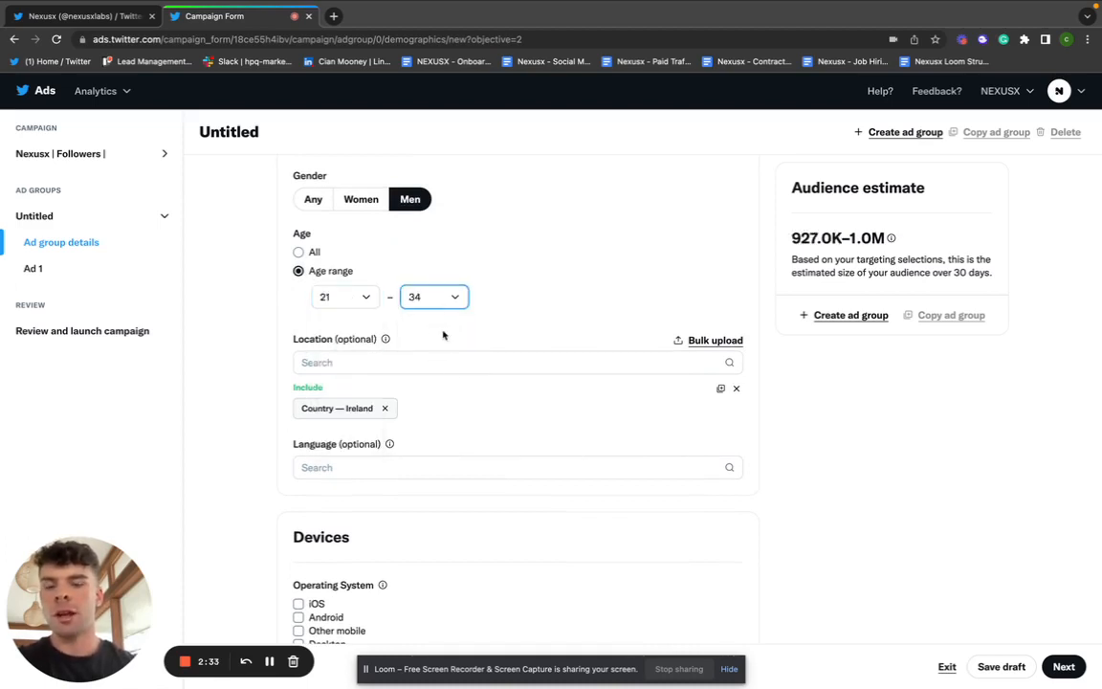
Review the location and language targeting choices and the device options of the ad group
{"action": "scroll", "coordinate": [483, 474], "scroll_direction": "down", "scroll_amount": 1}
{"action": "scroll", "coordinate": [483, 474], "scroll_direction": "down", "scroll_amount": 1}
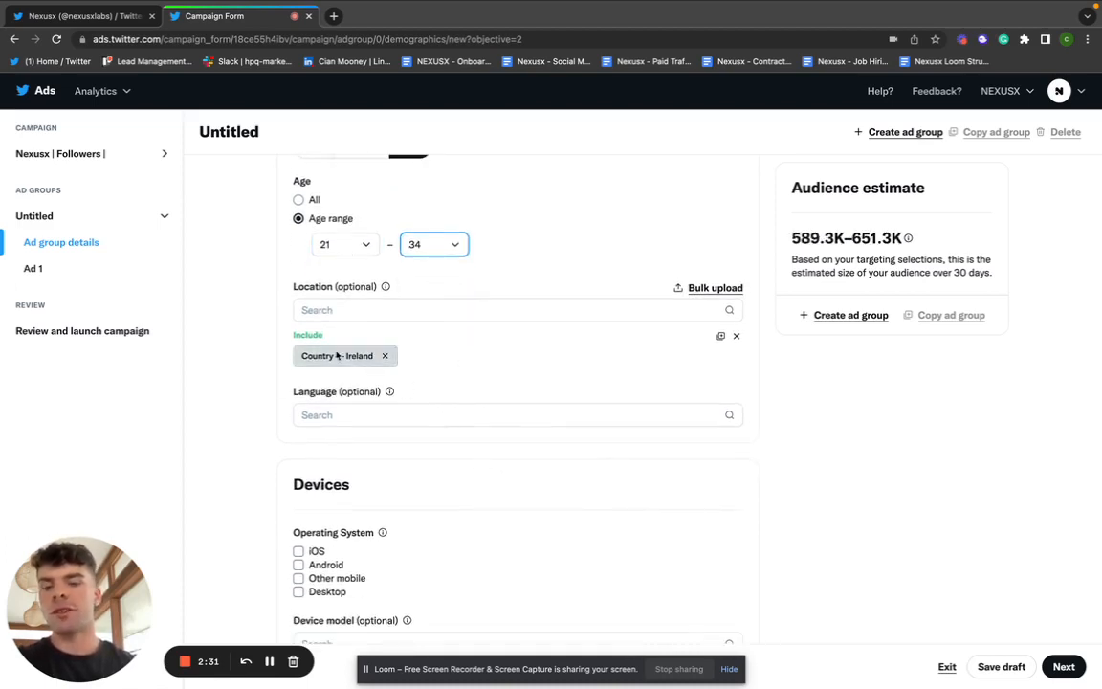
{"action": "scroll", "coordinate": [414, 363], "scroll_direction": "down", "scroll_amount": 1}
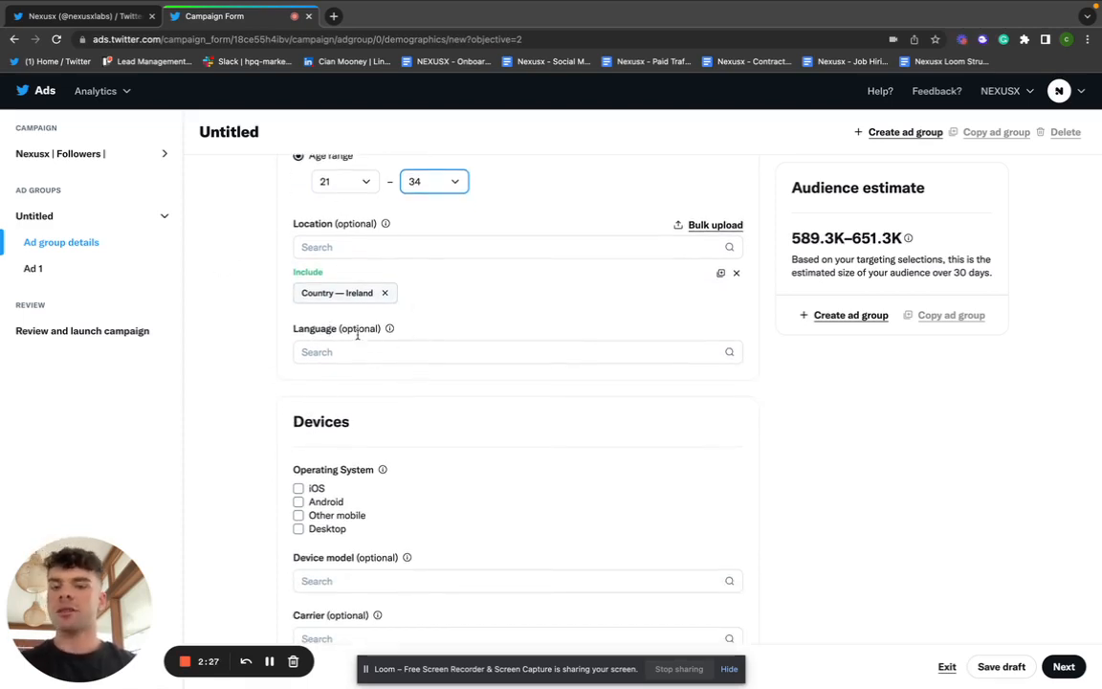
{"action": "left_click", "coordinate": [324, 352]}
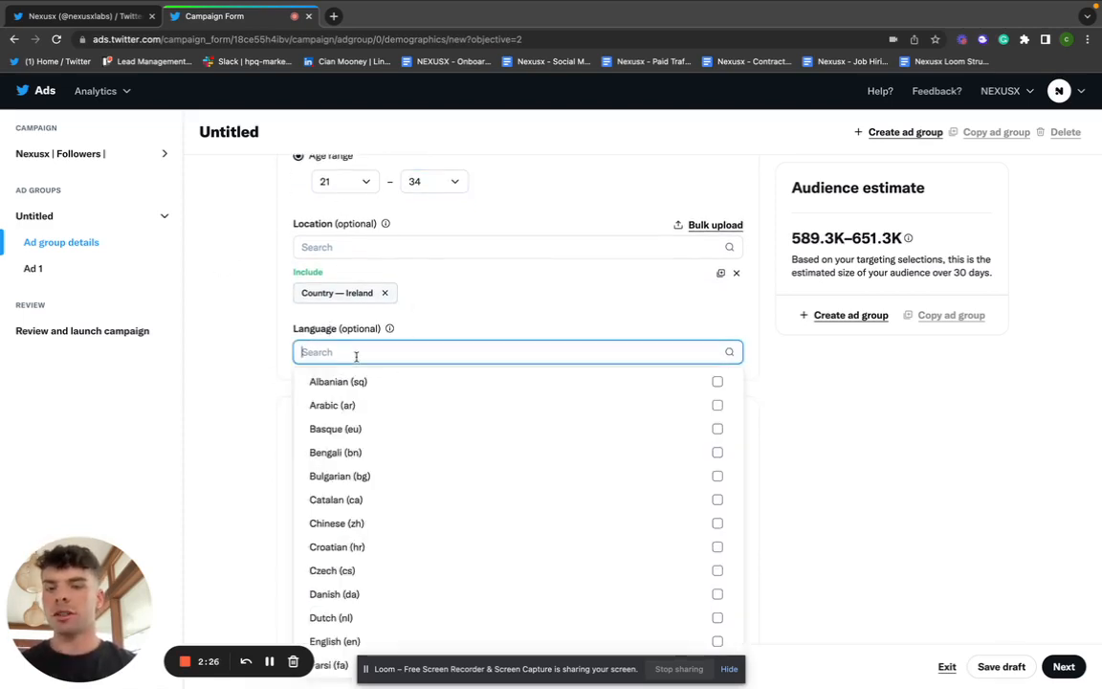
{"action": "left_click", "coordinate": [248, 380]}
{"action": "scroll", "coordinate": [249, 378], "scroll_direction": "down", "scroll_amount": 3}
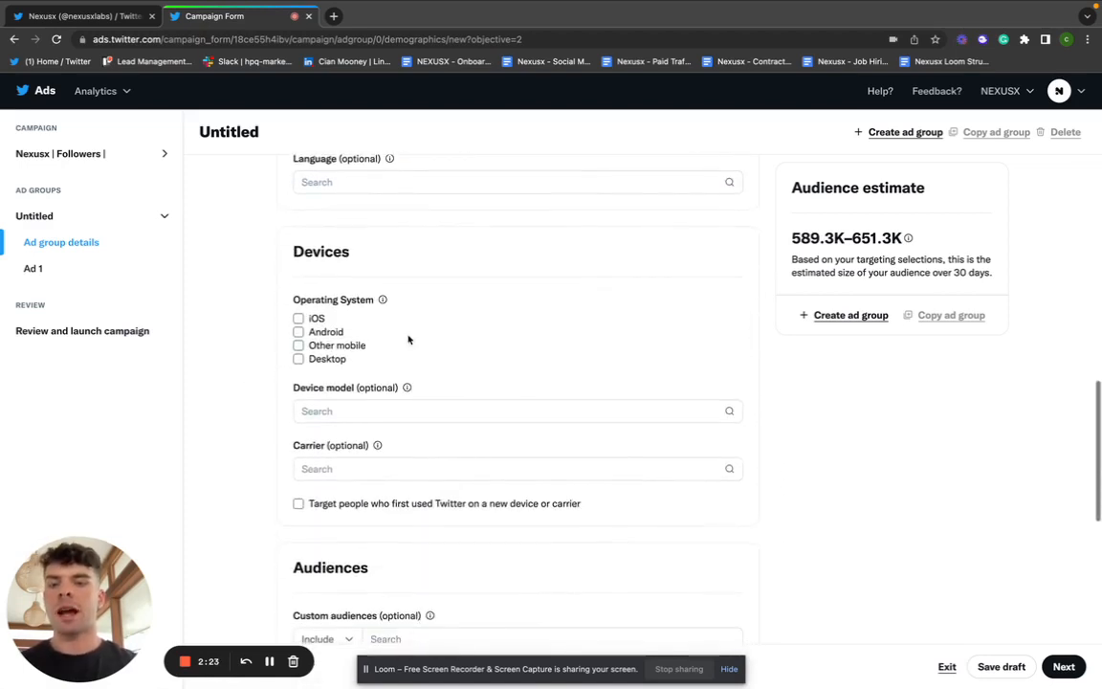
{"action": "scroll", "coordinate": [424, 345], "scroll_direction": "down", "scroll_amount": 1}
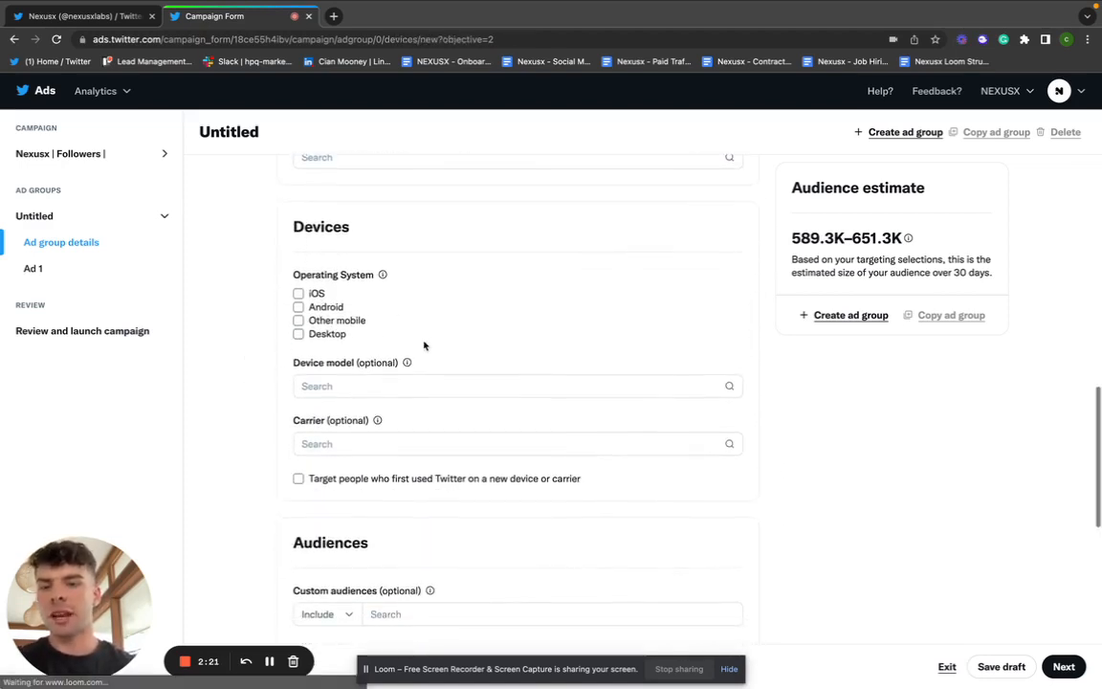
{"action": "scroll", "coordinate": [374, 328], "scroll_direction": "down", "scroll_amount": 3}
{"action": "scroll", "coordinate": [373, 330], "scroll_direction": "down", "scroll_amount": 2}
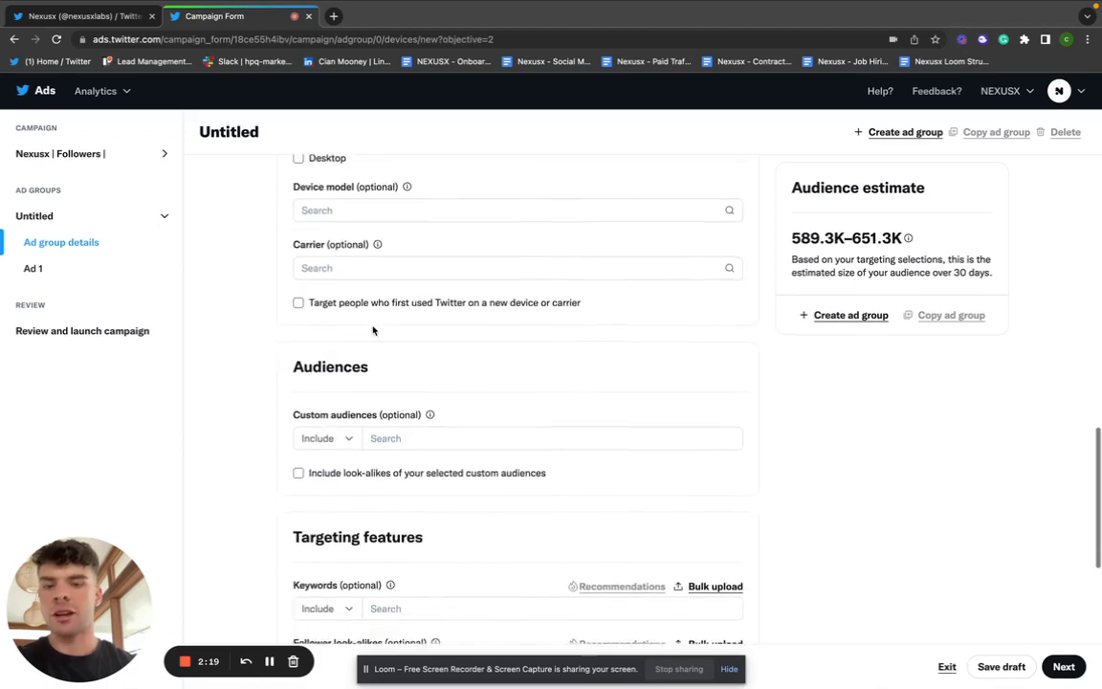
{"action": "scroll", "coordinate": [373, 329], "scroll_direction": "down", "scroll_amount": 2}
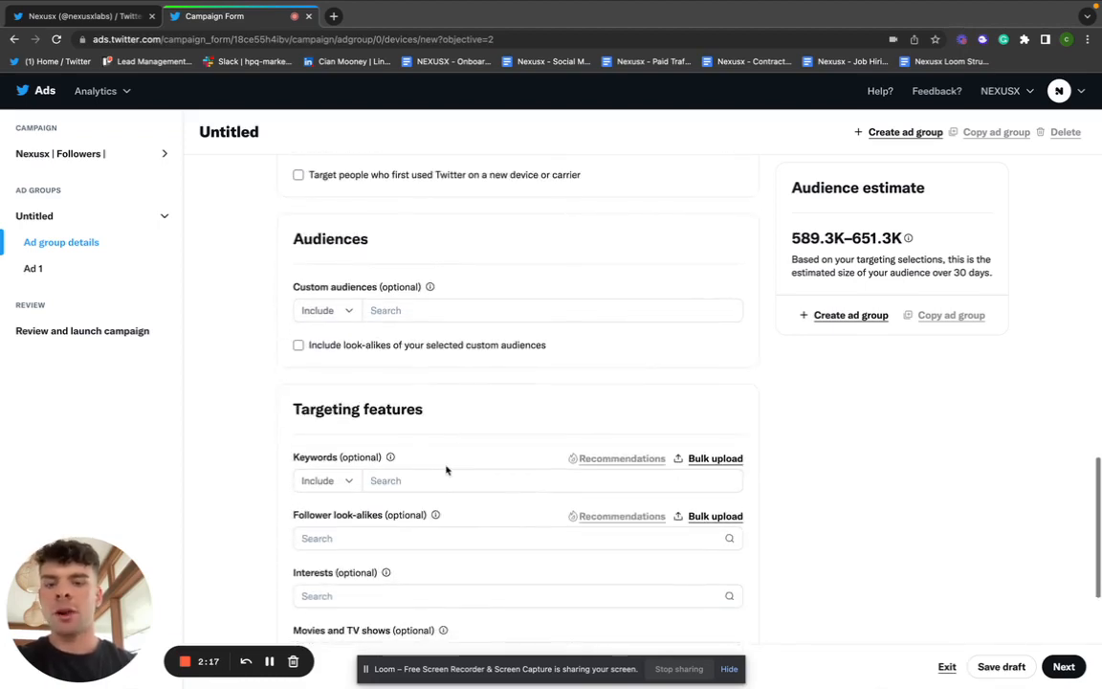
{"action": "scroll", "coordinate": [445, 468], "scroll_direction": "down", "scroll_amount": 2}
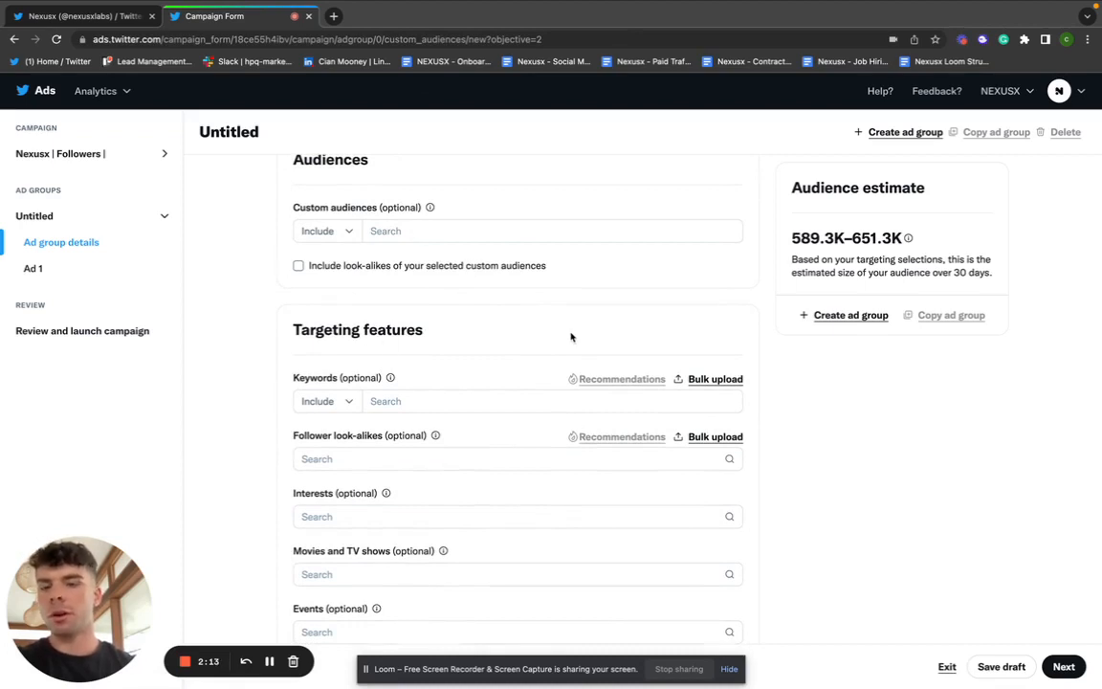
{"action": "scroll", "coordinate": [519, 366], "scroll_direction": "down", "scroll_amount": 2}
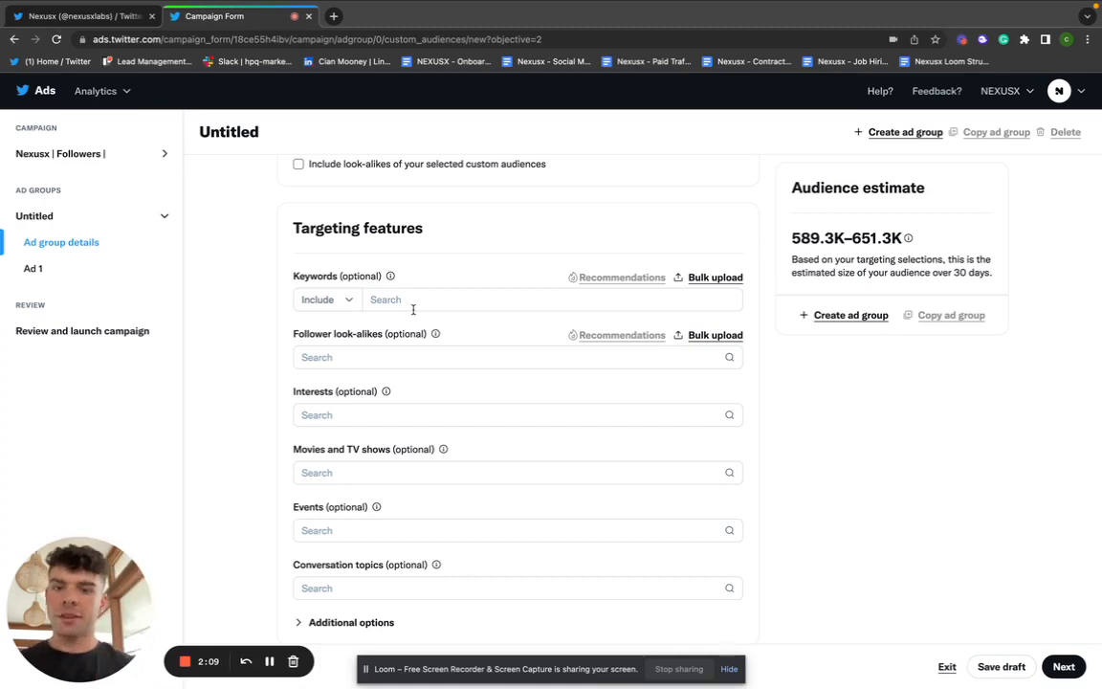
{"action": "scroll", "coordinate": [413, 308], "scroll_direction": "down", "scroll_amount": 1}
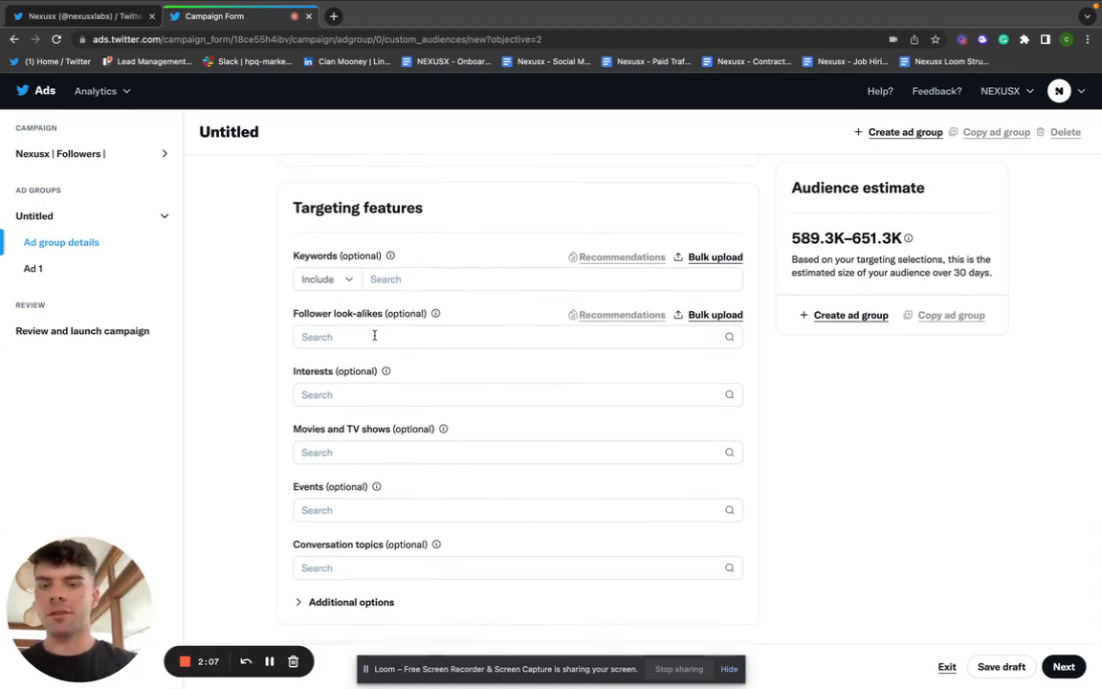
{"action": "left_click", "coordinate": [374, 335]}
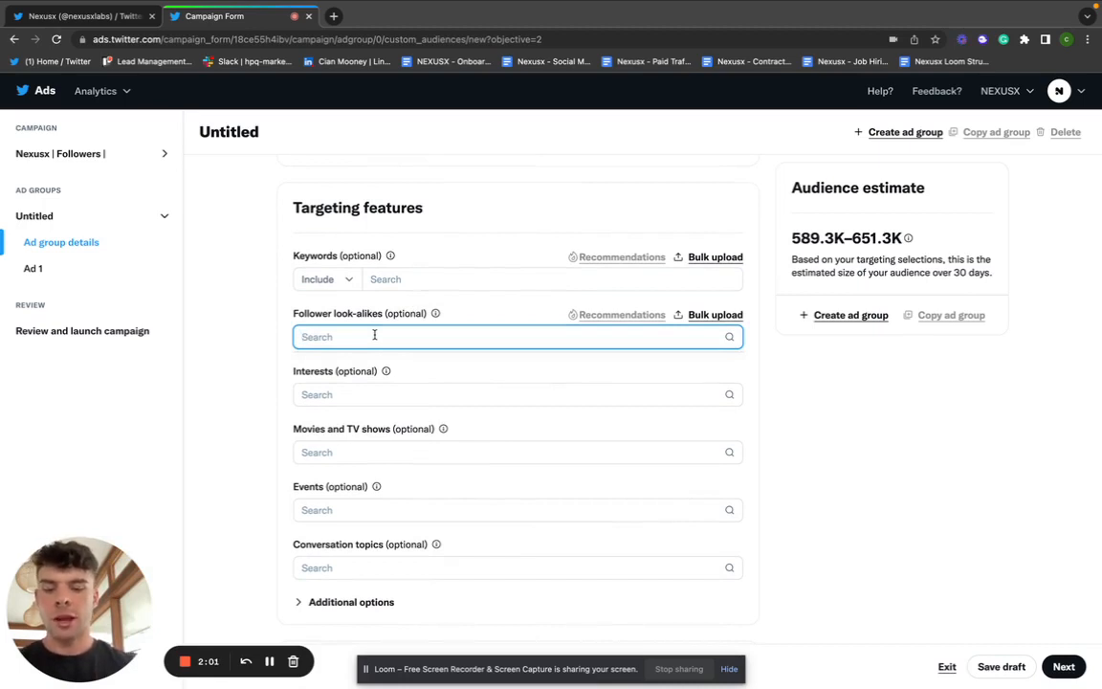
{"action": "type", "text": "bina"}
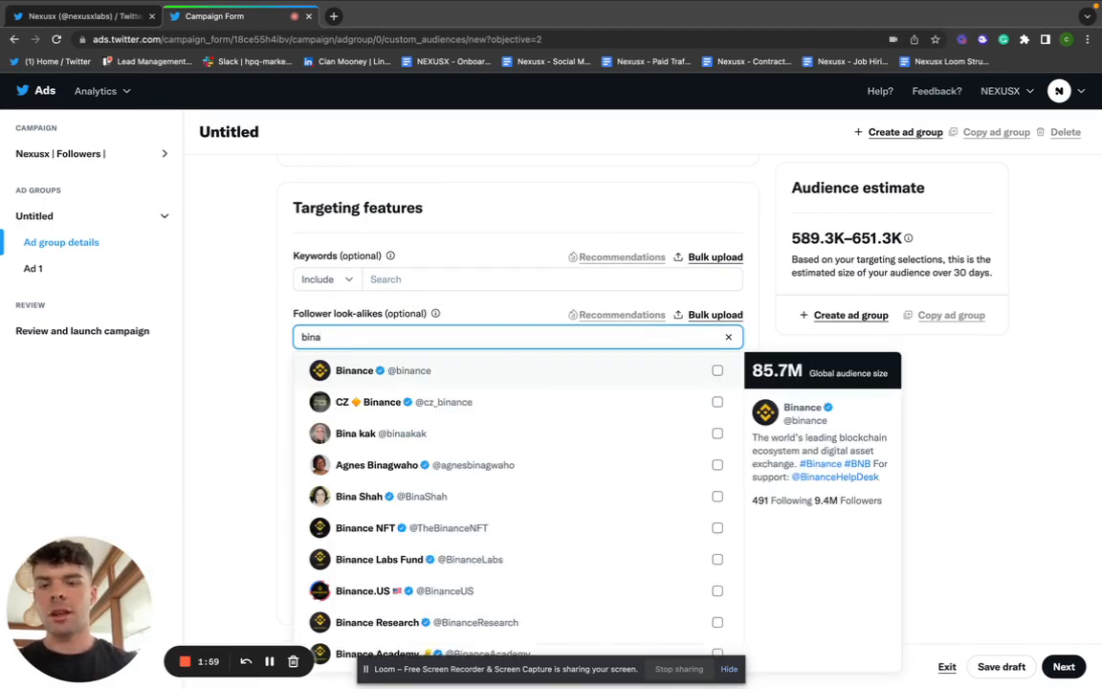
{"action": "left_click", "coordinate": [339, 370]}
{"action": "left_click", "coordinate": [232, 365]}
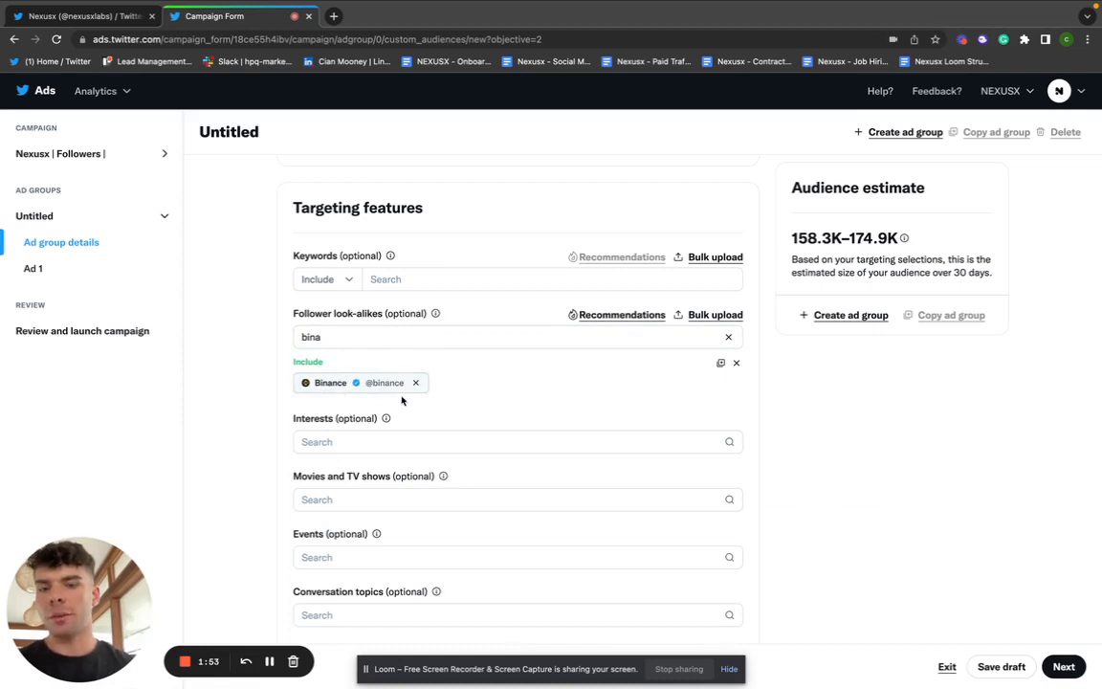
Remove the Binance follower look-alike and include the keyword nft in the targeting features
{"action": "scroll", "coordinate": [566, 411], "scroll_direction": "down", "scroll_amount": 1}
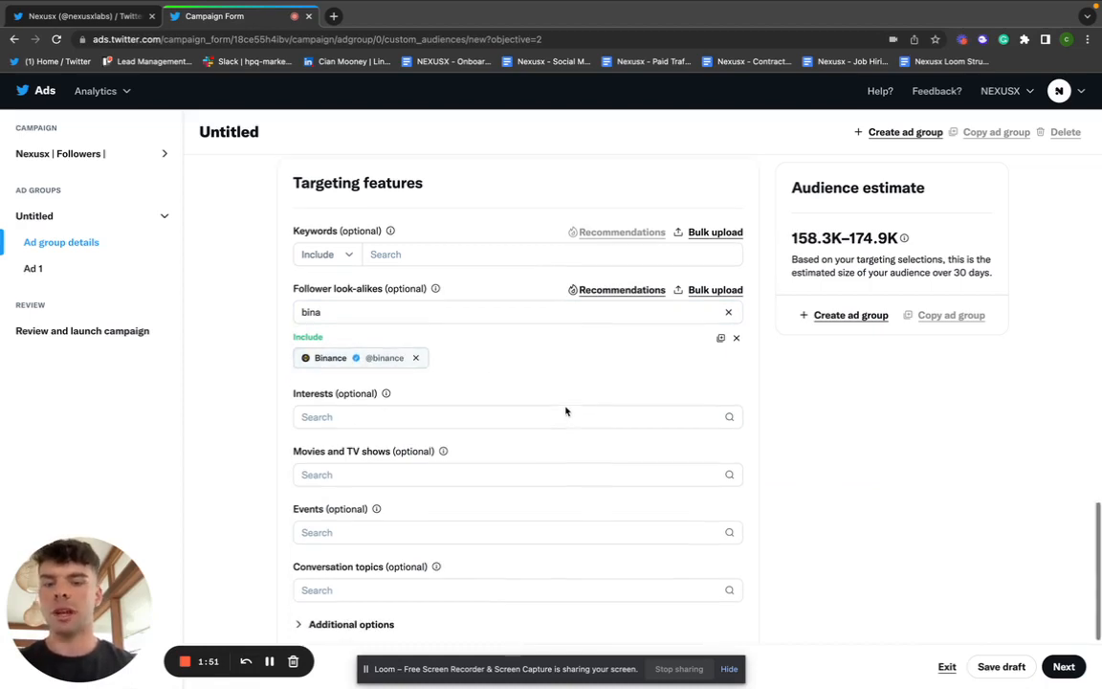
{"action": "left_click", "coordinate": [736, 332]}
{"action": "left_click", "coordinate": [406, 248]}
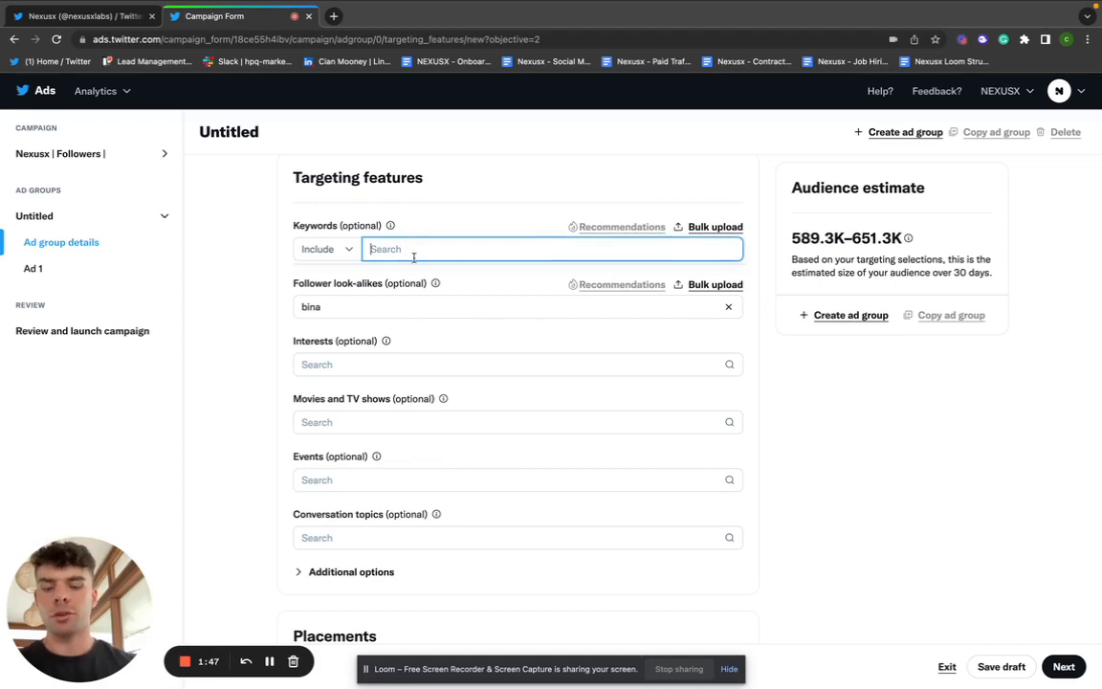
{"action": "type", "text": "nft"}
{"action": "left_click", "coordinate": [406, 286]}
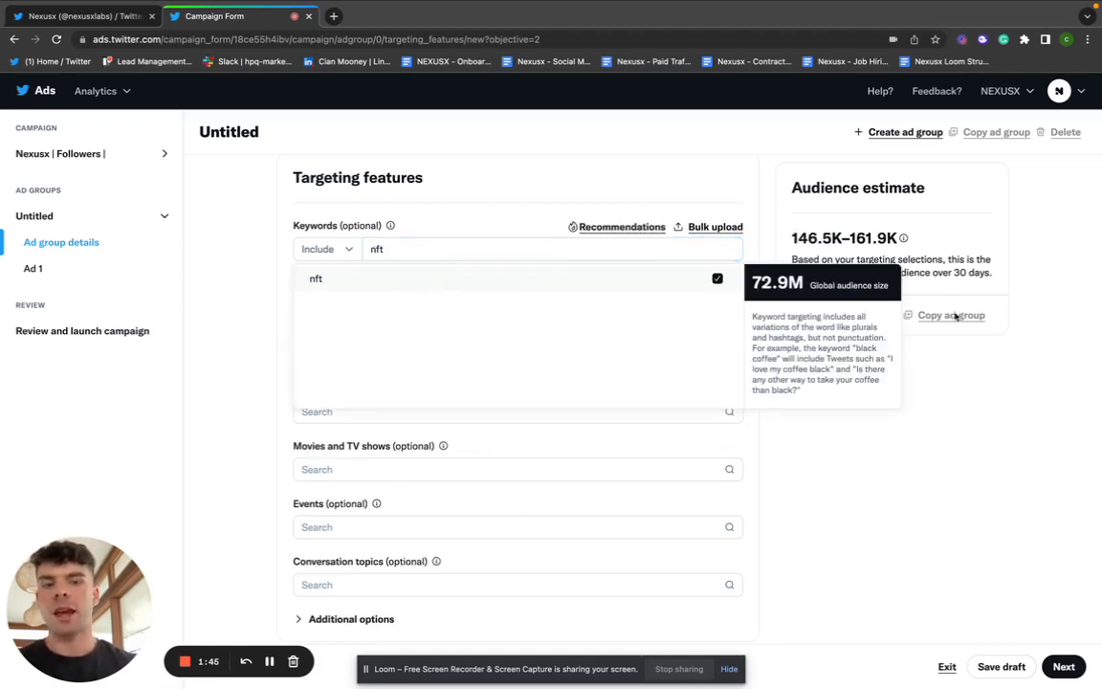
{"action": "left_click", "coordinate": [987, 500]}
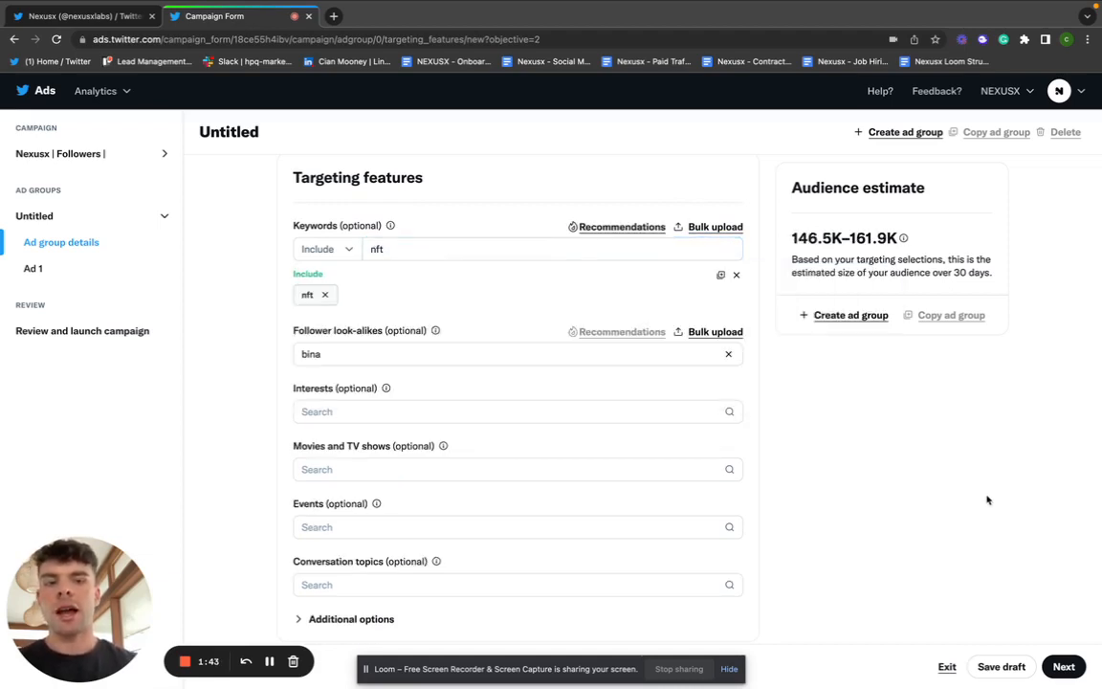
Check the custom audiences options and remove the included nft keyword from the ad group's targeting
{"action": "scroll", "coordinate": [275, 307], "scroll_direction": "up", "scroll_amount": 5}
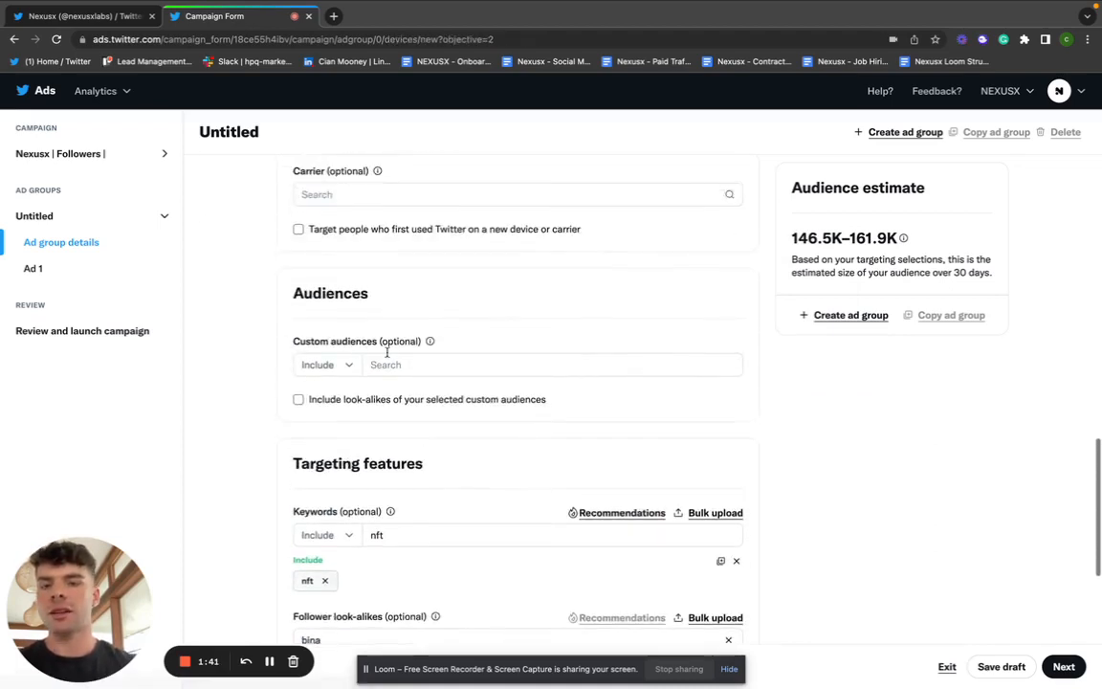
{"action": "scroll", "coordinate": [388, 357], "scroll_direction": "down", "scroll_amount": 5}
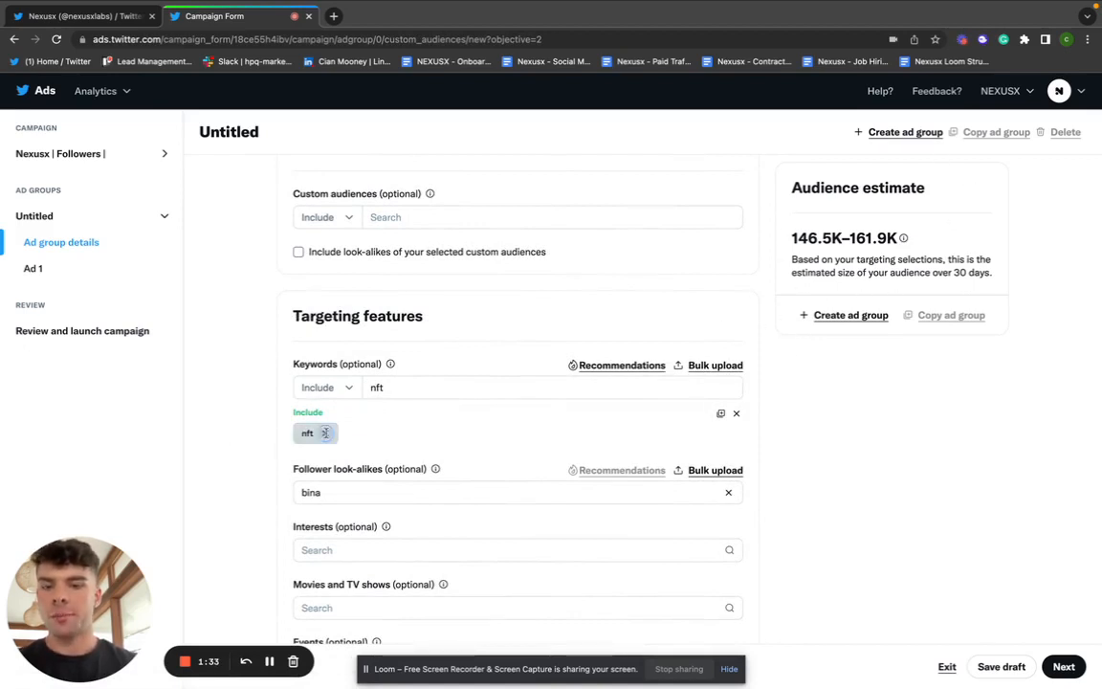
{"action": "scroll", "coordinate": [465, 436], "scroll_direction": "down", "scroll_amount": 4}
{"action": "scroll", "coordinate": [462, 427], "scroll_direction": "up", "scroll_amount": 4}
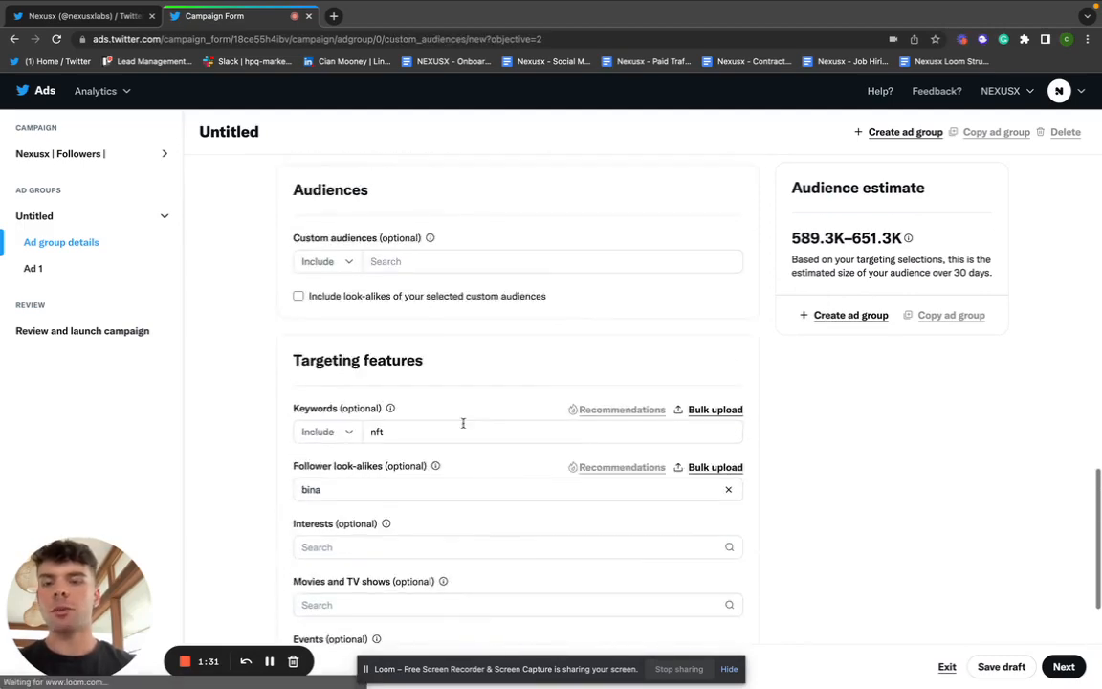
Clear the follower look-alikes search text and proceed past the placements to the details of Ad 1
{"action": "left_click", "coordinate": [360, 455]}
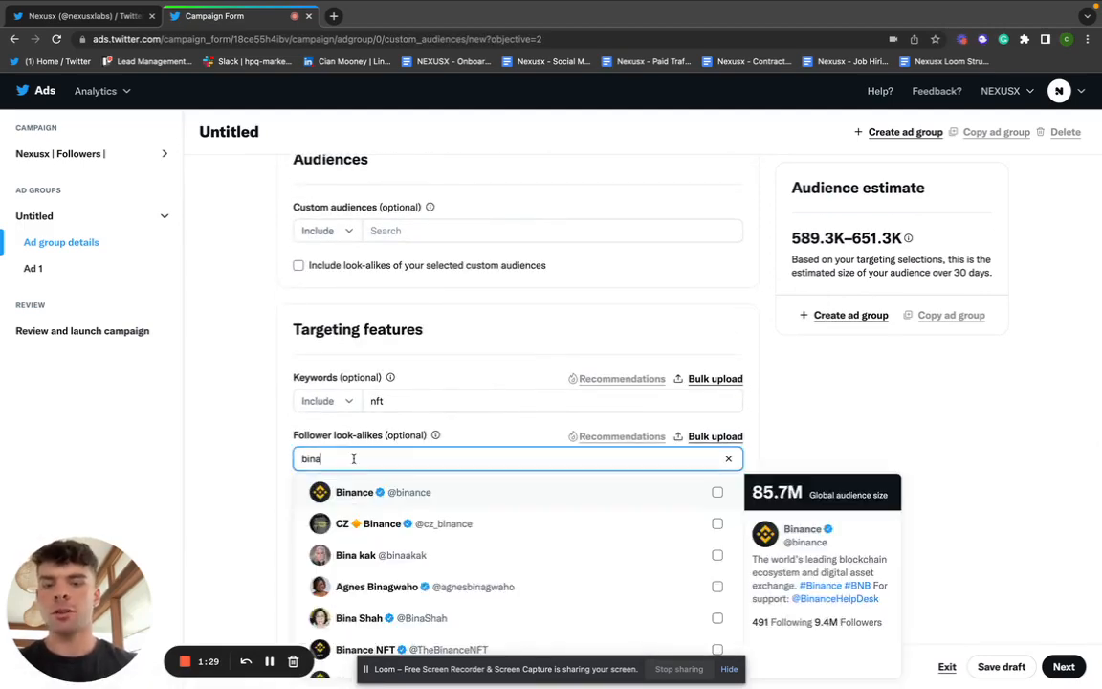
{"action": "key", "text": "BackSpace"}
{"action": "key", "text": "BackSpace"}
{"action": "key", "text": "BackSpace"}
{"action": "key", "text": "BackSpace"}
{"action": "scroll", "coordinate": [271, 396], "scroll_direction": "down", "scroll_amount": 5}
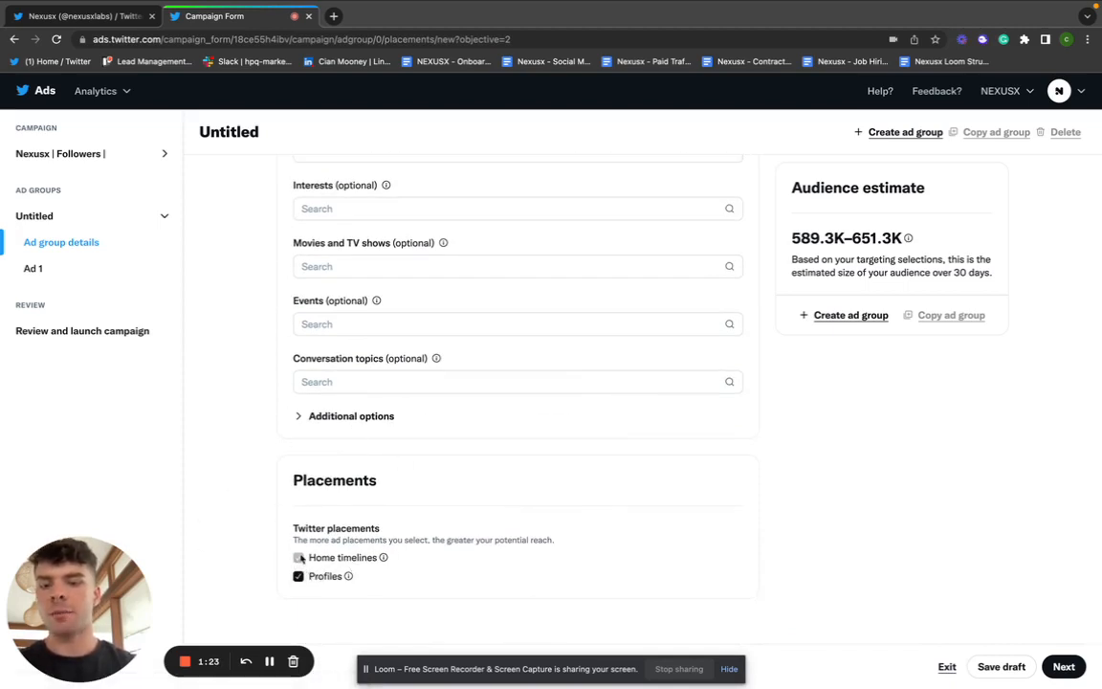
{"action": "left_click", "coordinate": [1063, 666]}
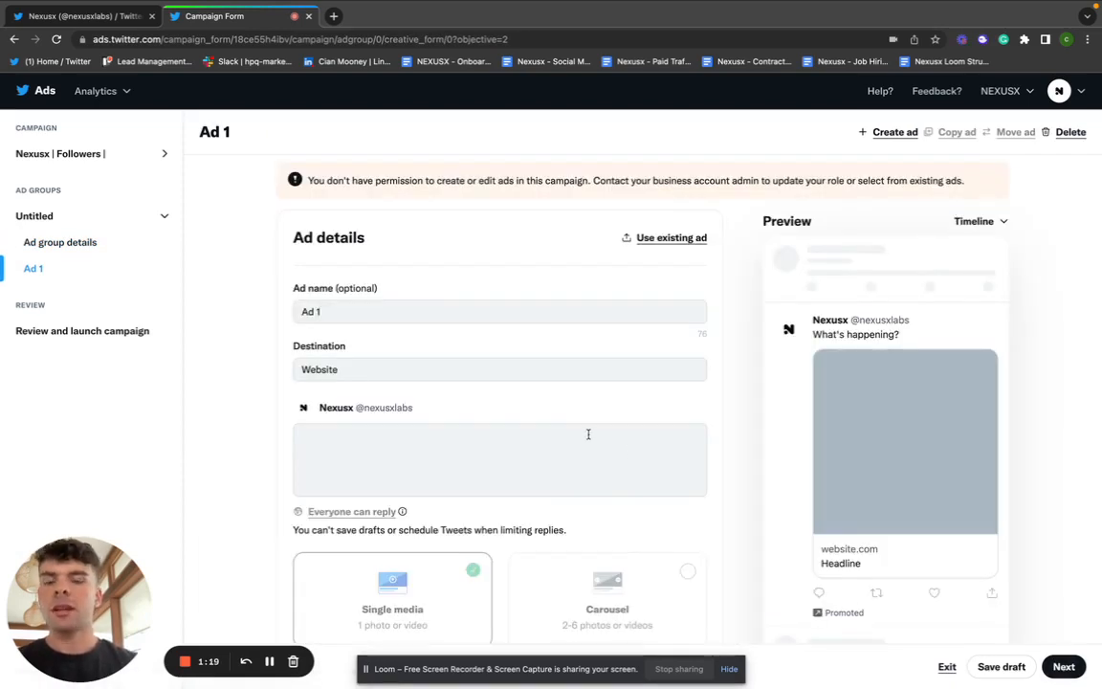
Examine Ad 1's name, destination, Tweet text, media format and promoted-only options together with its timeline preview
{"action": "scroll", "coordinate": [588, 434], "scroll_direction": "down", "scroll_amount": 1}
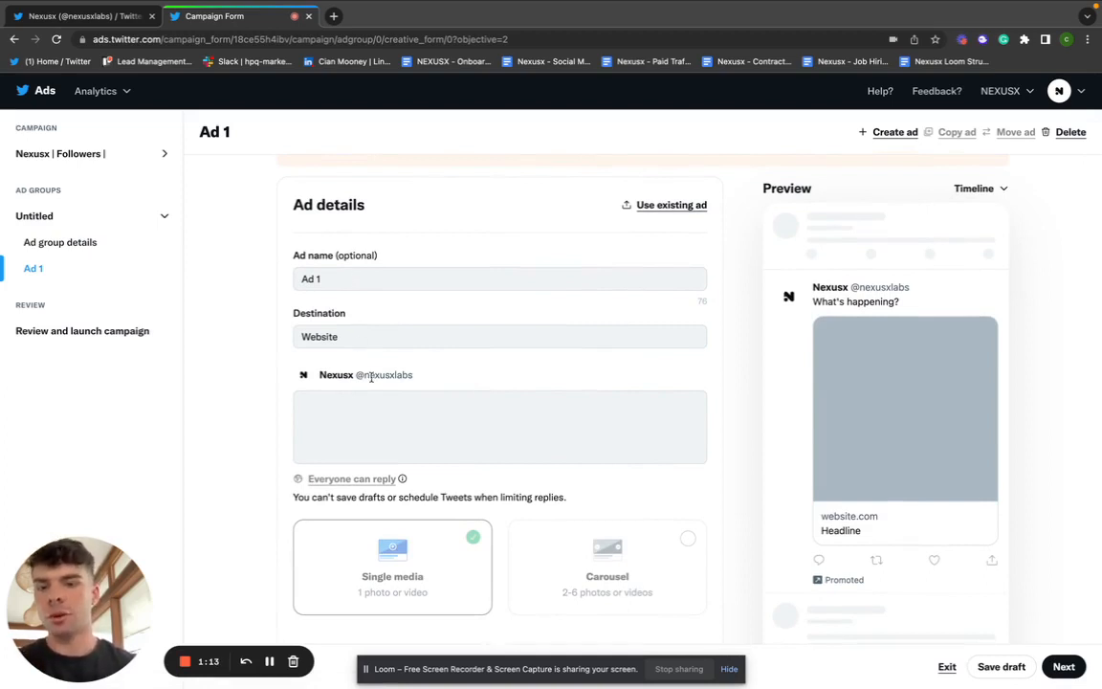
{"action": "left_click", "coordinate": [375, 418]}
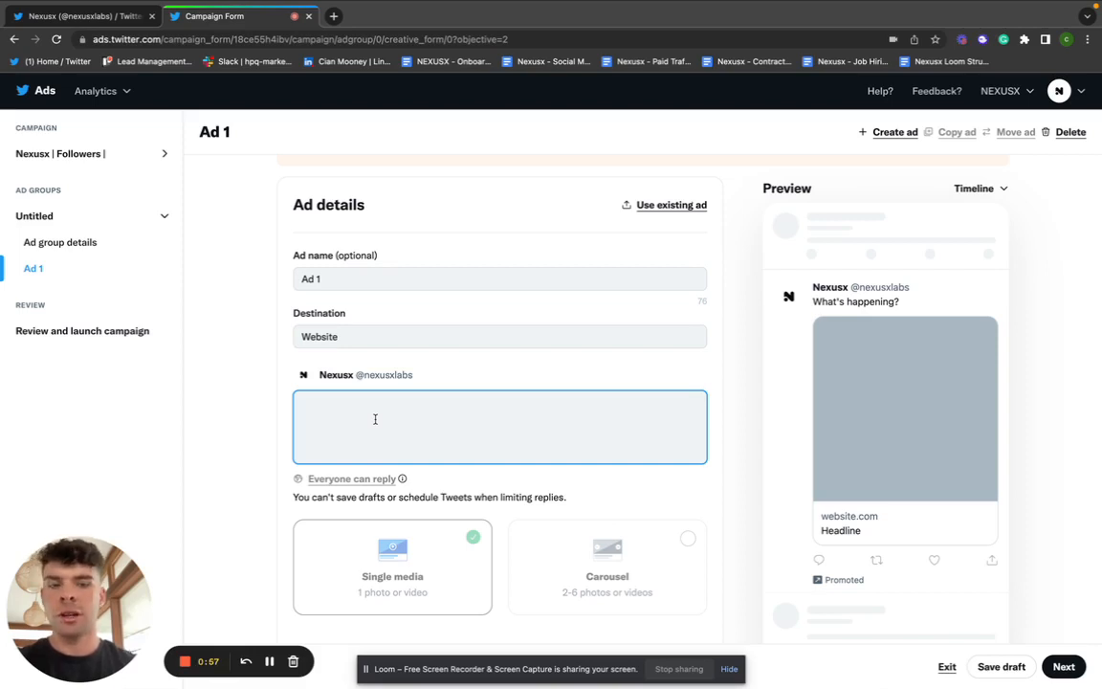
{"action": "scroll", "coordinate": [375, 419], "scroll_direction": "down", "scroll_amount": 5}
{"action": "scroll", "coordinate": [375, 419], "scroll_direction": "up", "scroll_amount": 3}
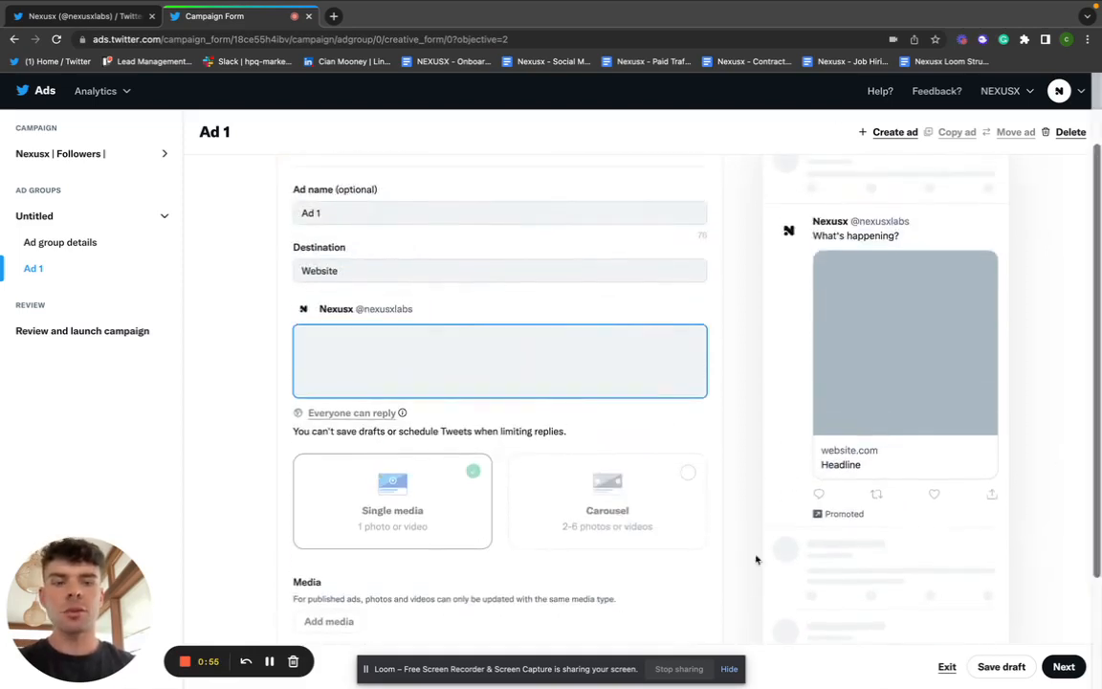
{"action": "scroll", "coordinate": [878, 264], "scroll_direction": "up", "scroll_amount": 2}
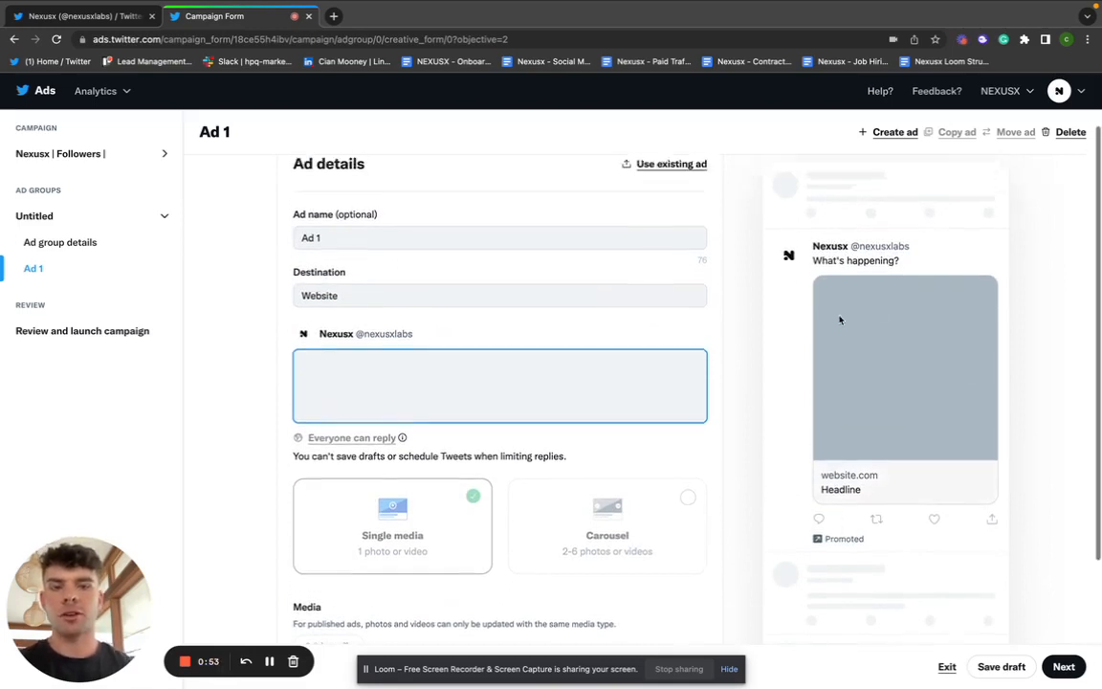
{"action": "scroll", "coordinate": [838, 335], "scroll_direction": "down", "scroll_amount": 1}
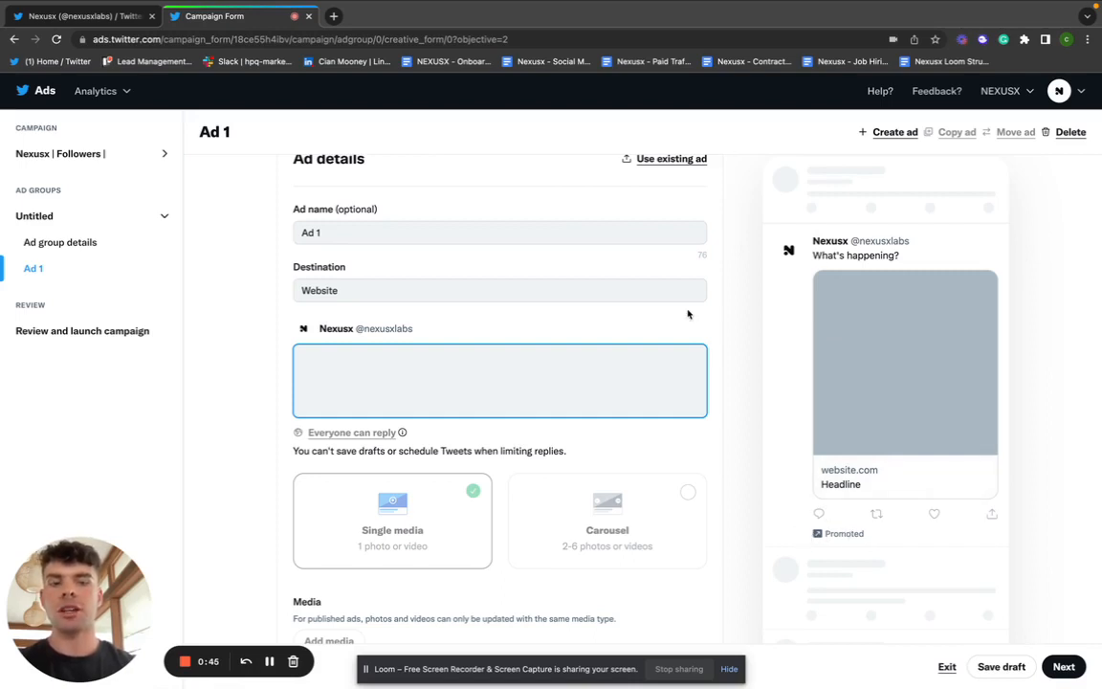
{"action": "scroll", "coordinate": [824, 389], "scroll_direction": "down", "scroll_amount": 3}
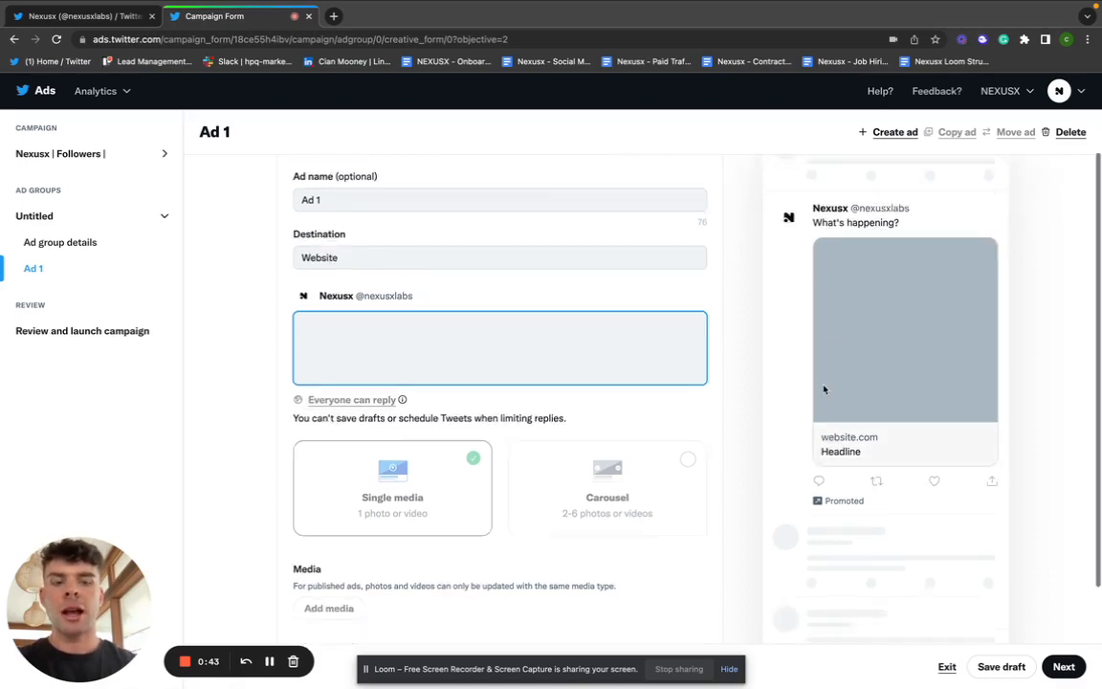
{"action": "scroll", "coordinate": [824, 388], "scroll_direction": "up", "scroll_amount": 1}
{"action": "scroll", "coordinate": [823, 388], "scroll_direction": "up", "scroll_amount": 2}
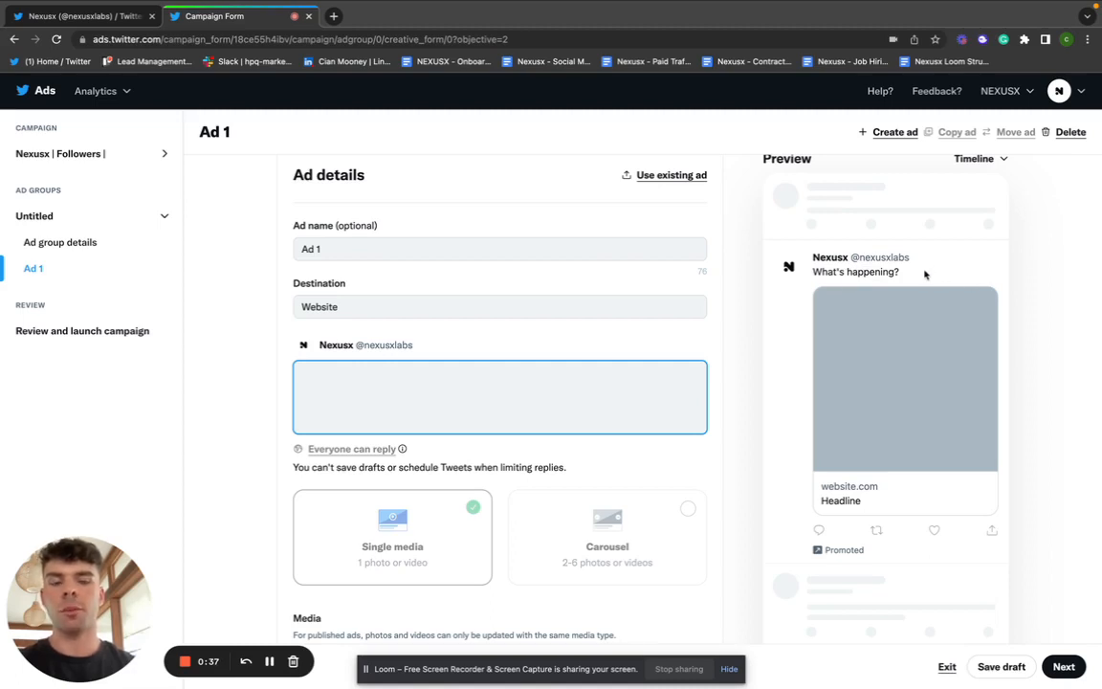
{"action": "scroll", "coordinate": [924, 274], "scroll_direction": "down", "scroll_amount": 1}
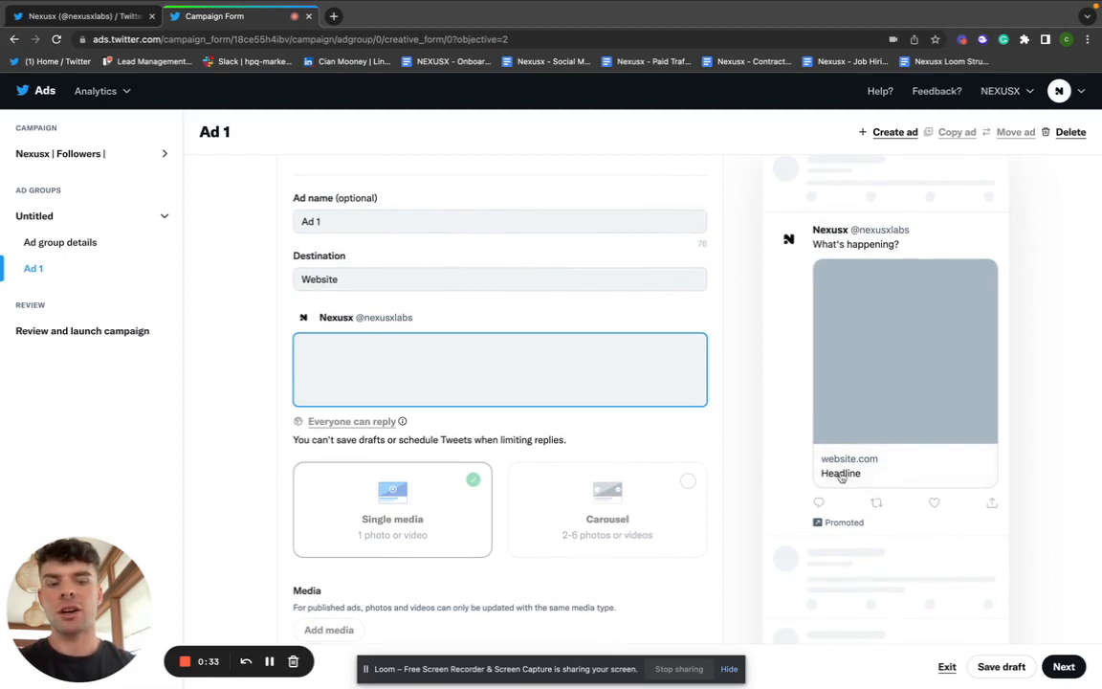
{"action": "scroll", "coordinate": [791, 554], "scroll_direction": "down", "scroll_amount": 2}
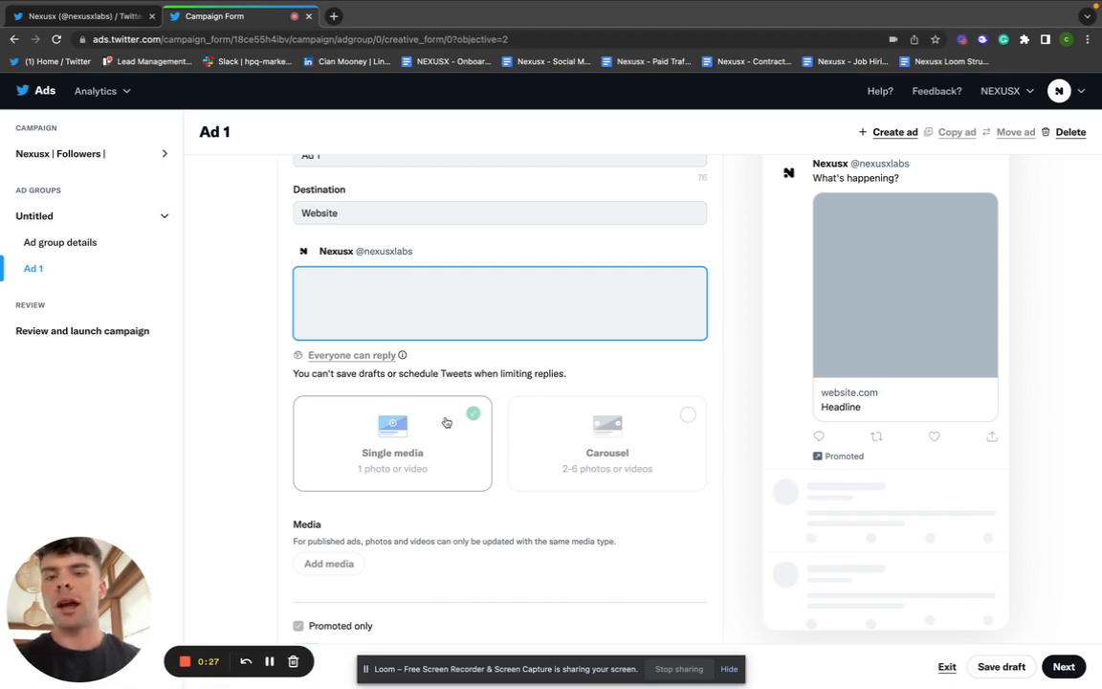
{"action": "scroll", "coordinate": [445, 421], "scroll_direction": "down", "scroll_amount": 3}
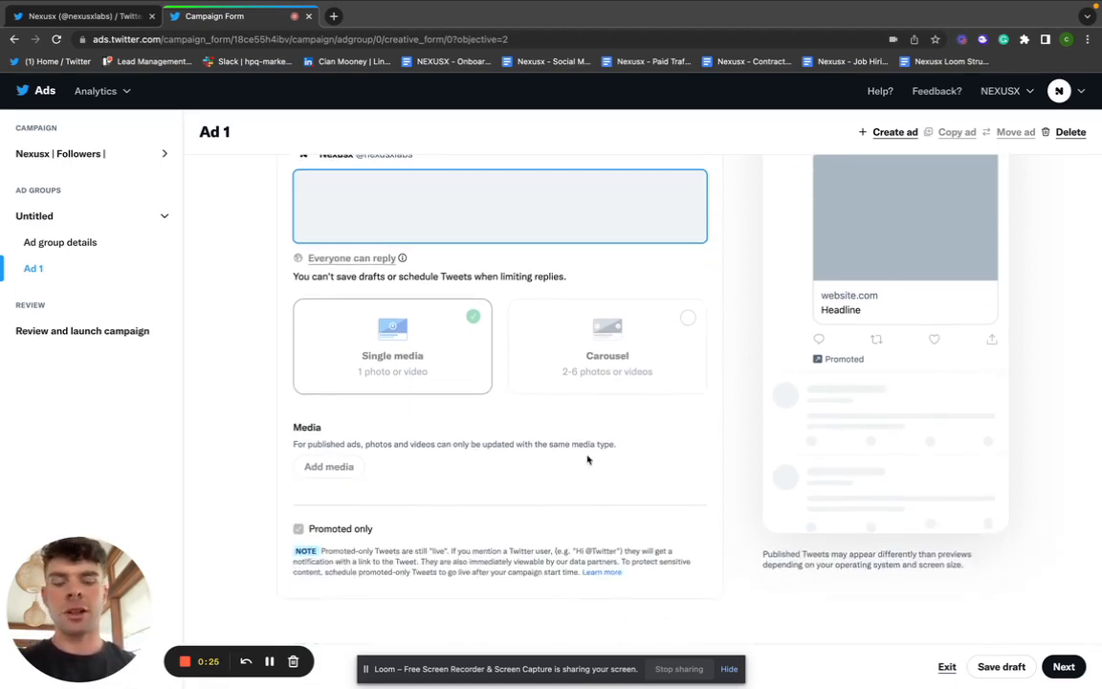
{"action": "scroll", "coordinate": [511, 289], "scroll_direction": "up", "scroll_amount": 3}
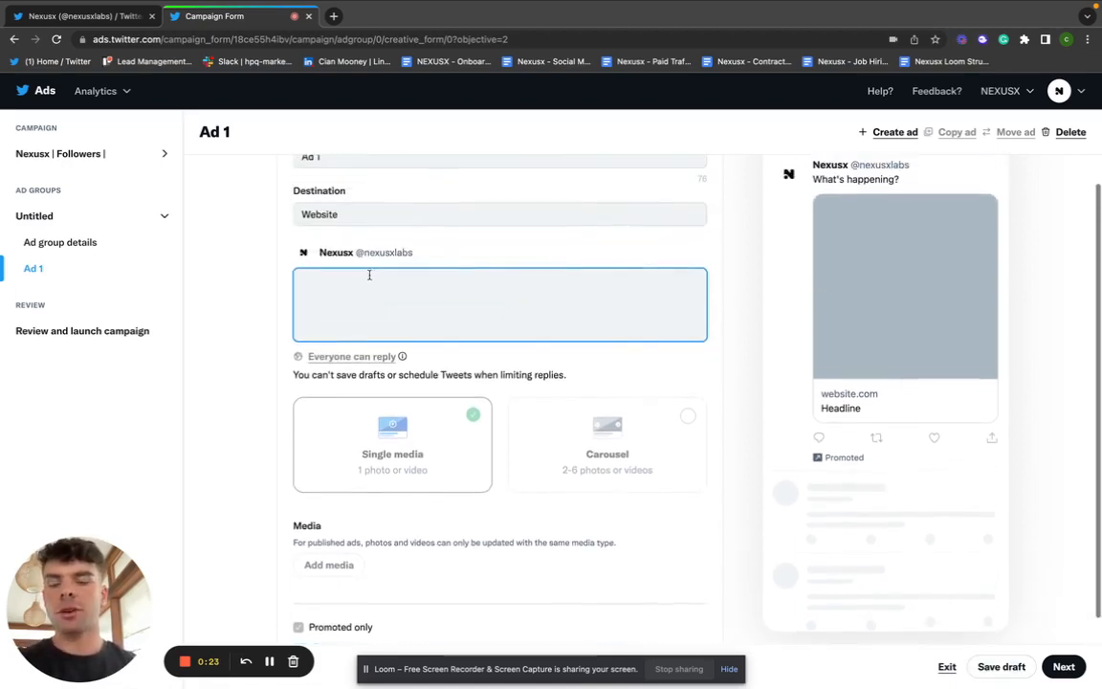